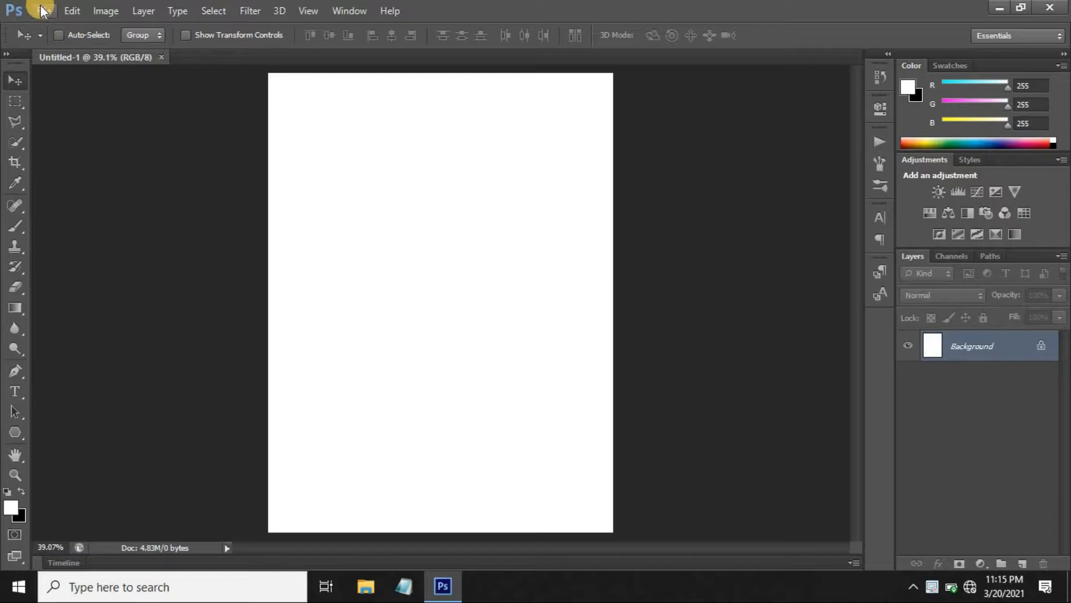
Open the image pexels-kaboompics-com-5980 and bring it into the Untitled-1 document as a new layer.
click(55, 46)
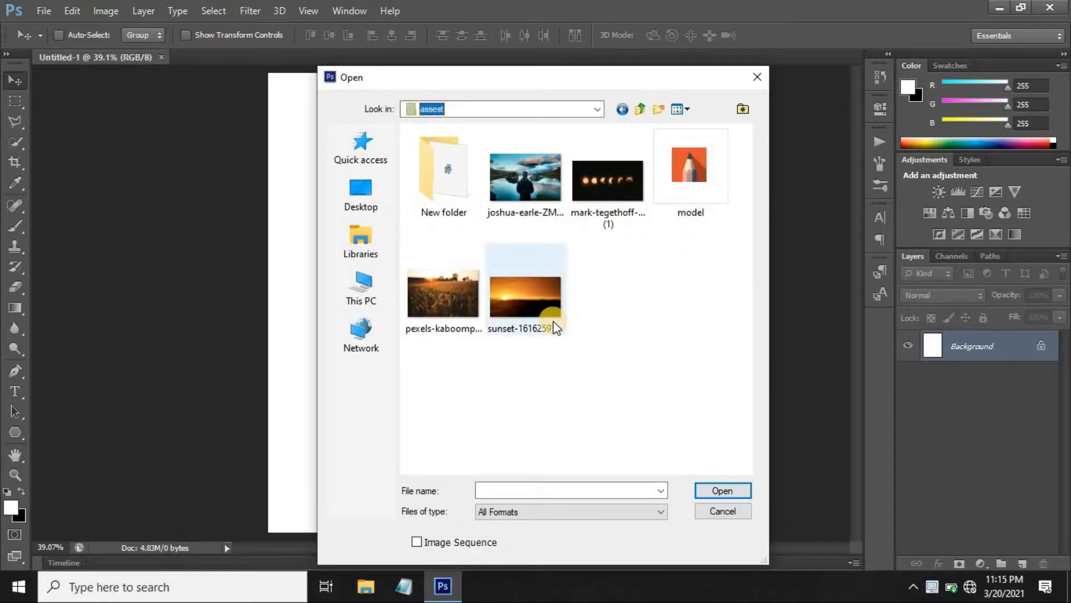
click(450, 300)
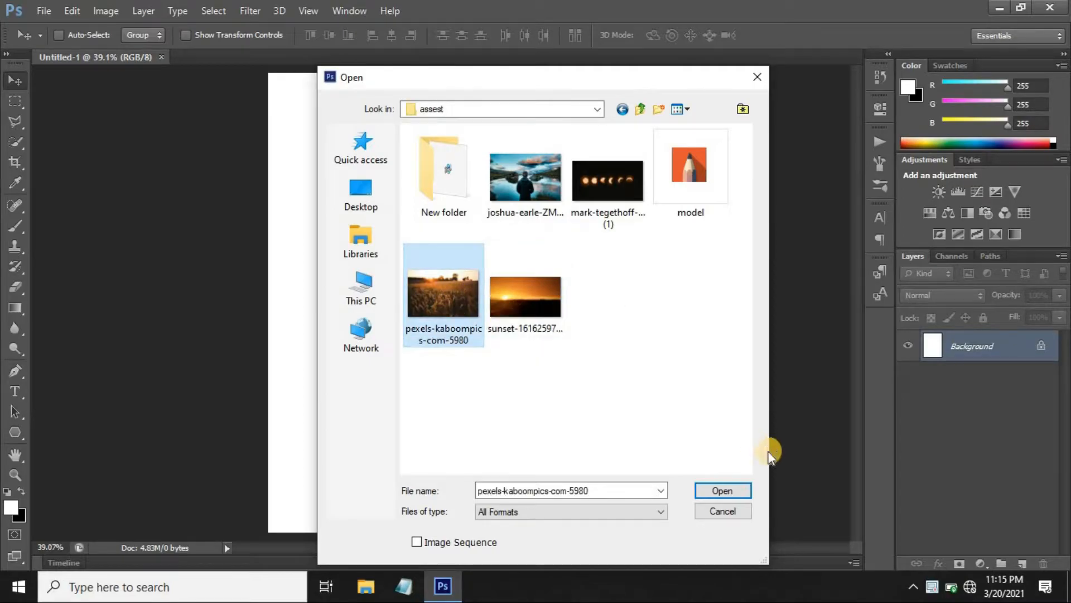
click(730, 490)
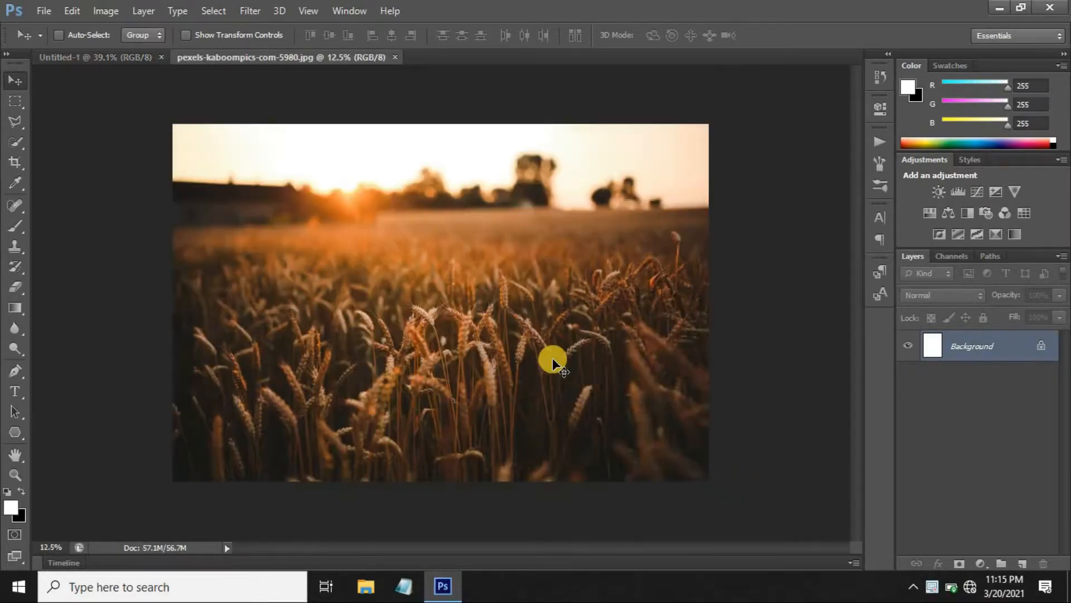
drag(450, 258, 397, 337)
Scale the wheat field layer proportionally to about 21% so it fits the width of the page.
key(ctrl+t)
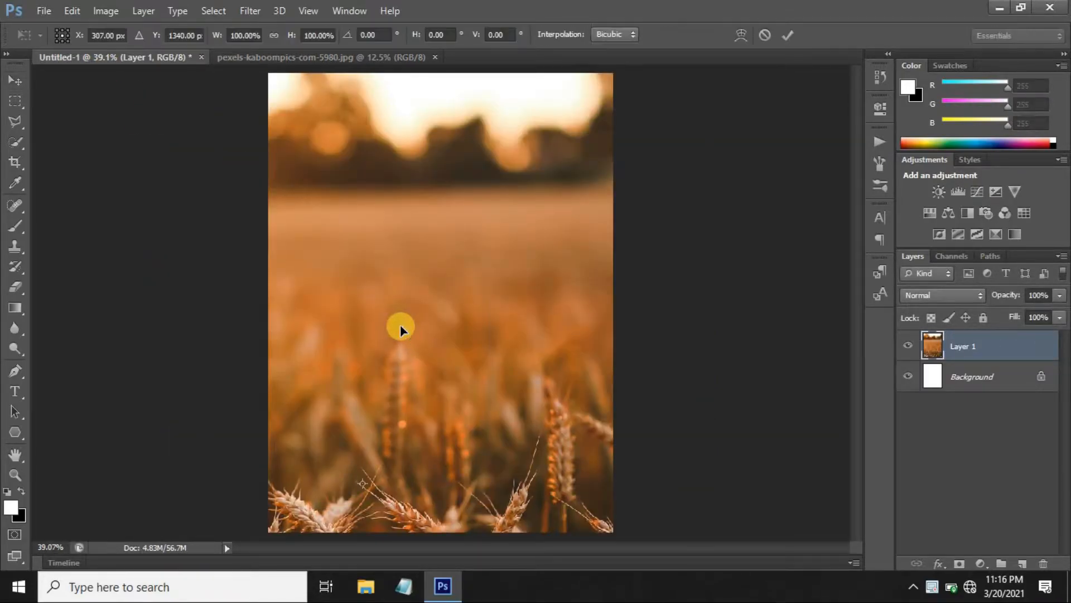
key(ctrl+minus)
key(ctrl+minus)
key(ctrl+minus)
key(ctrl+minus)
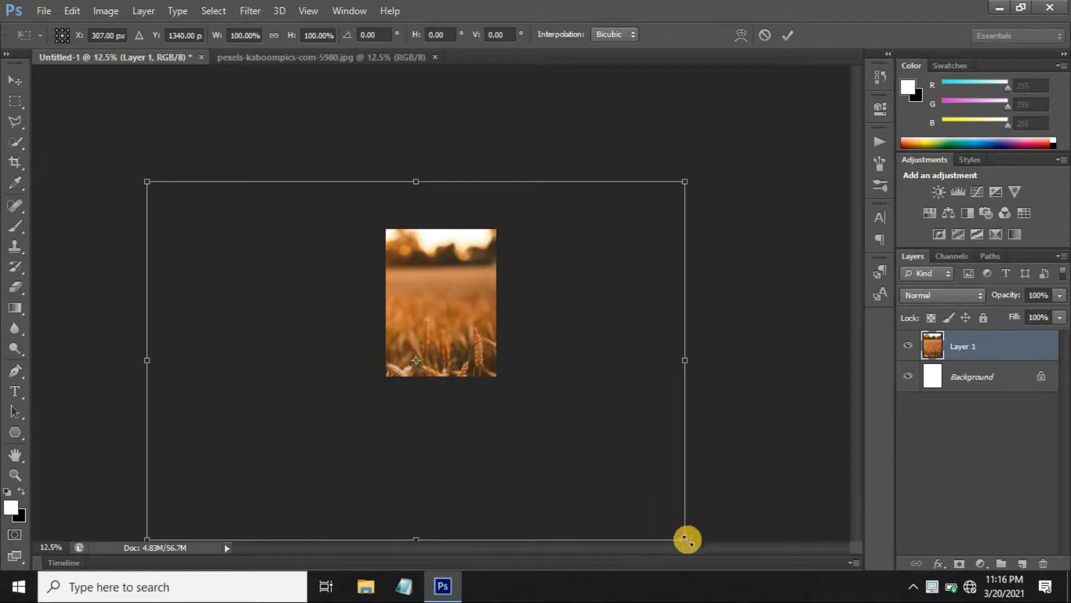
drag(687, 539, 555, 452)
drag(441, 346, 467, 299)
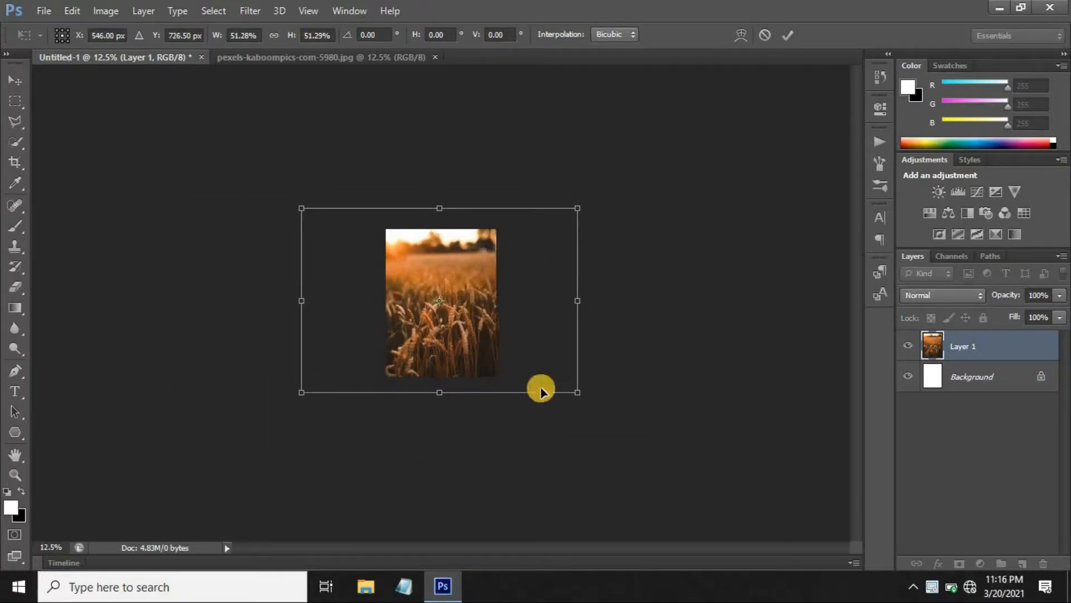
drag(580, 394, 504, 330)
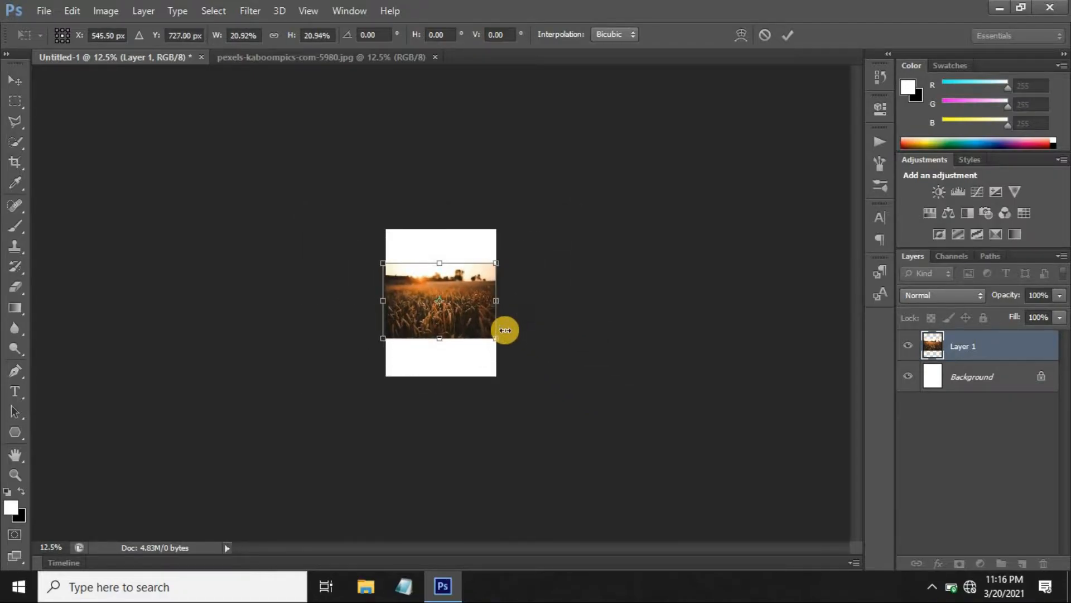
key(Return)
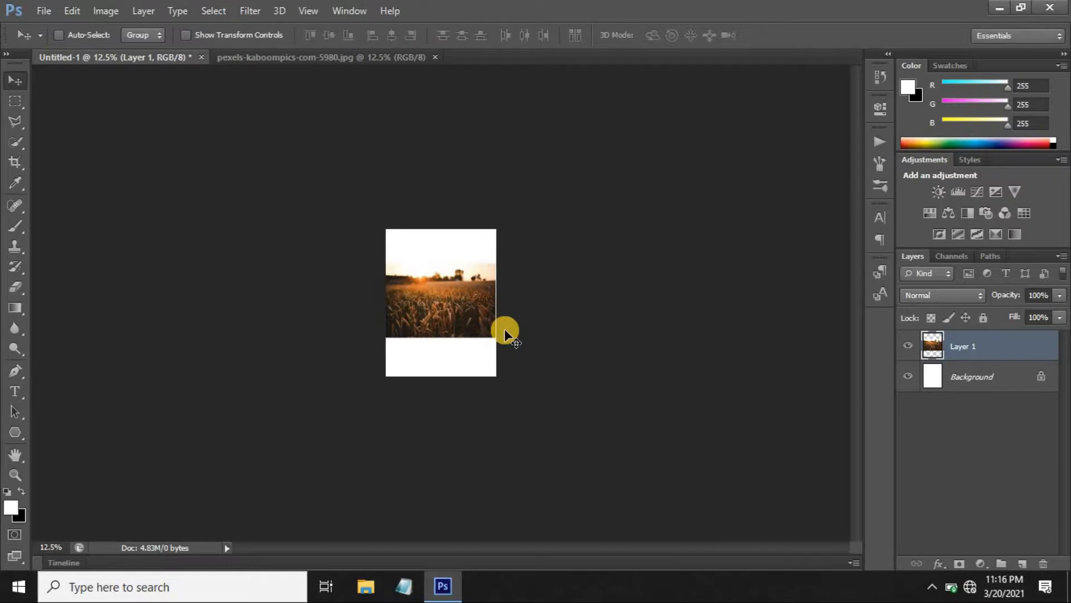
Move the wheat field layer down to the bottom of the page and close its source image.
drag(473, 313, 477, 313)
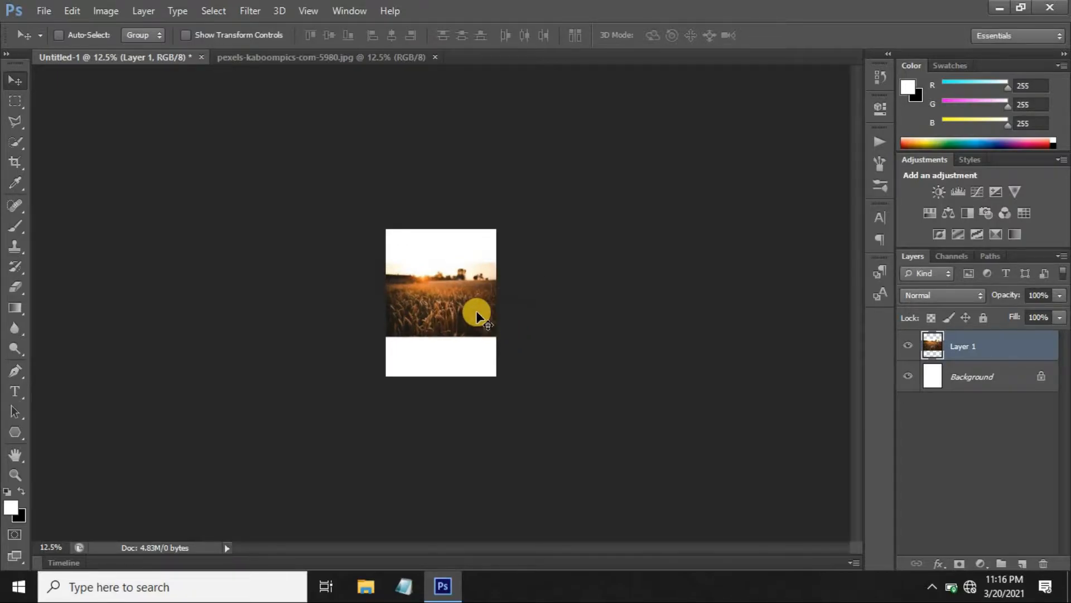
drag(476, 311, 479, 435)
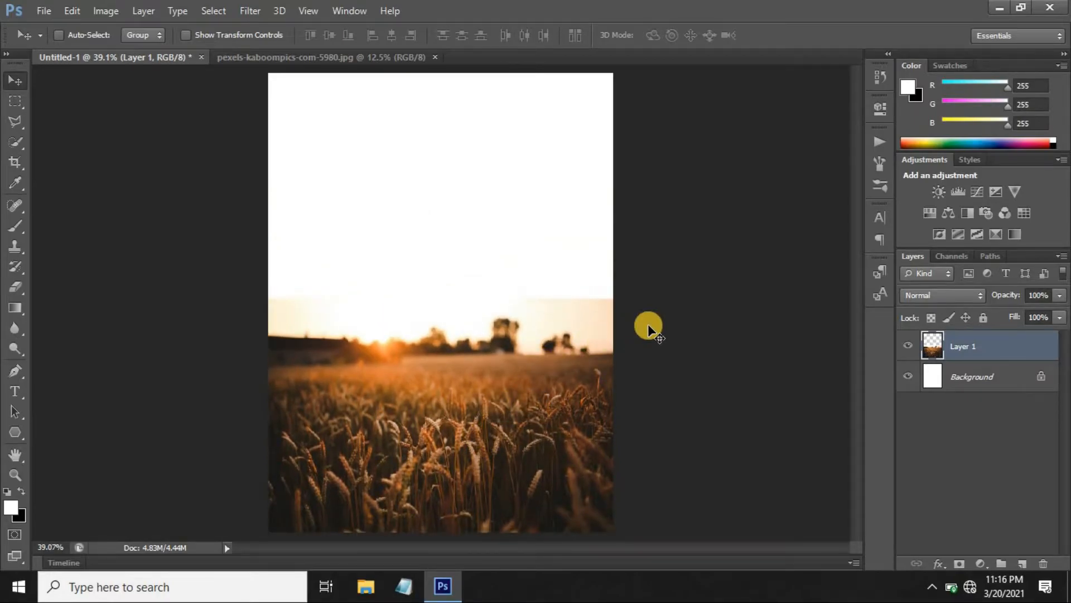
click(435, 57)
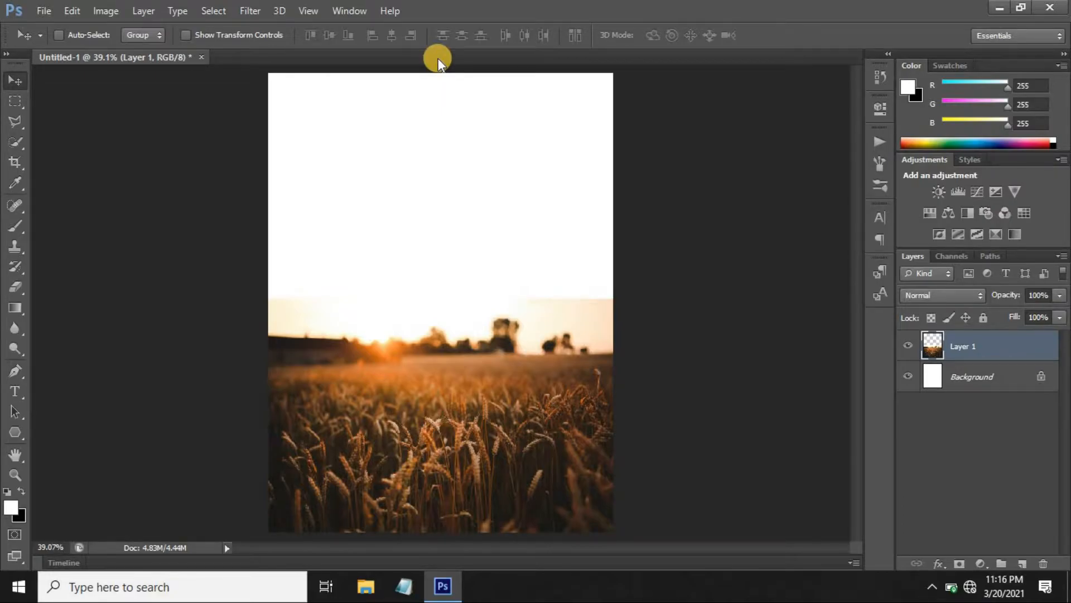
click(48, 10)
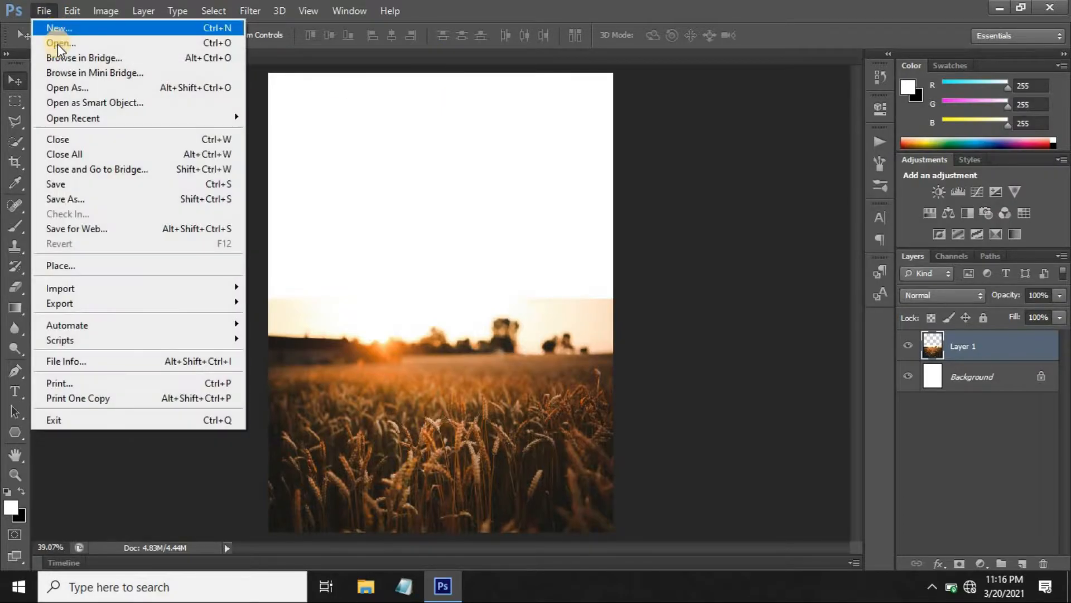
click(58, 43)
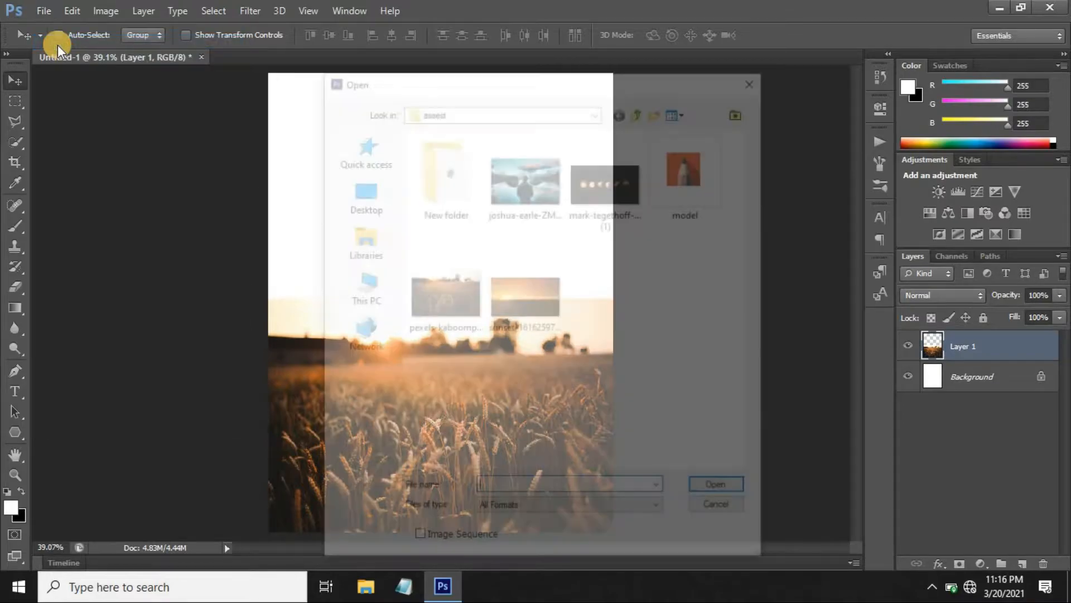
click(541, 319)
click(711, 484)
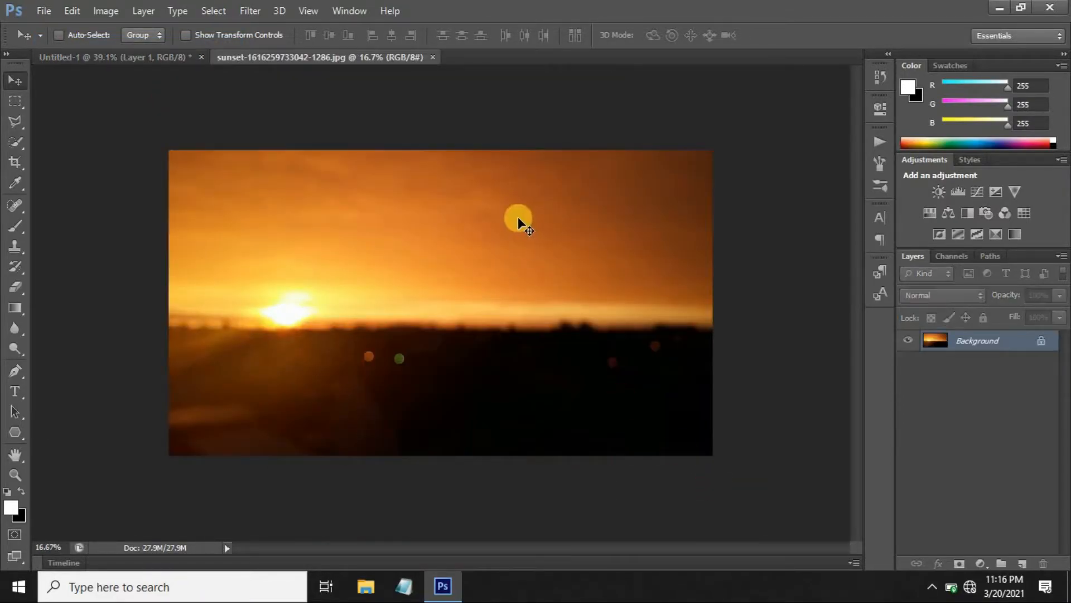
drag(518, 216, 402, 208)
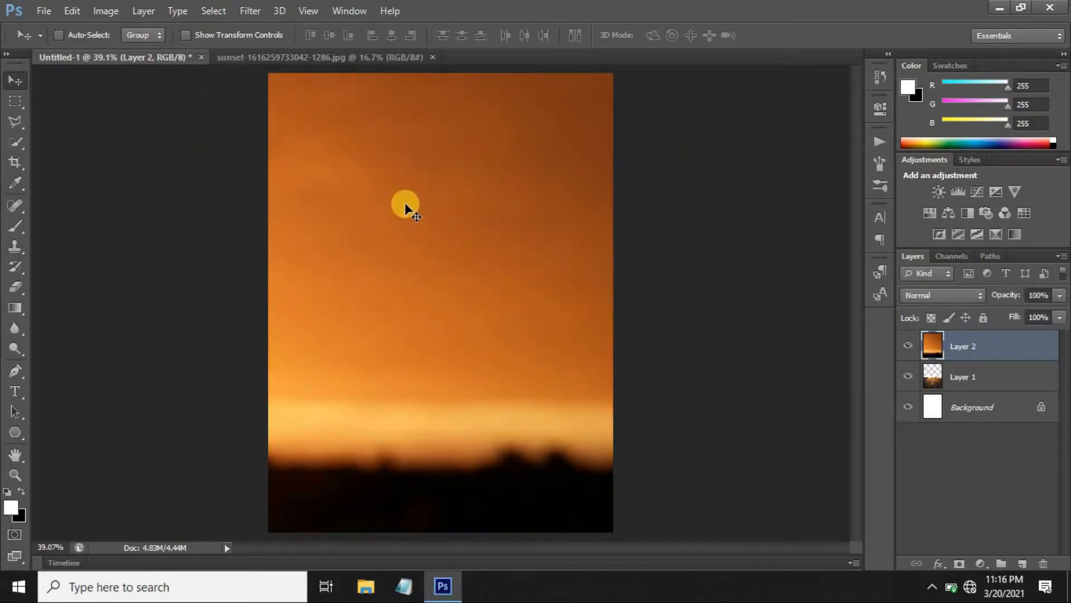
Scale the sunset layer to about 50% and position it over the upper page with the sun left of centre.
key(ctrl+t)
key(ctrl+minus)
key(ctrl+minus)
key(ctrl+minus)
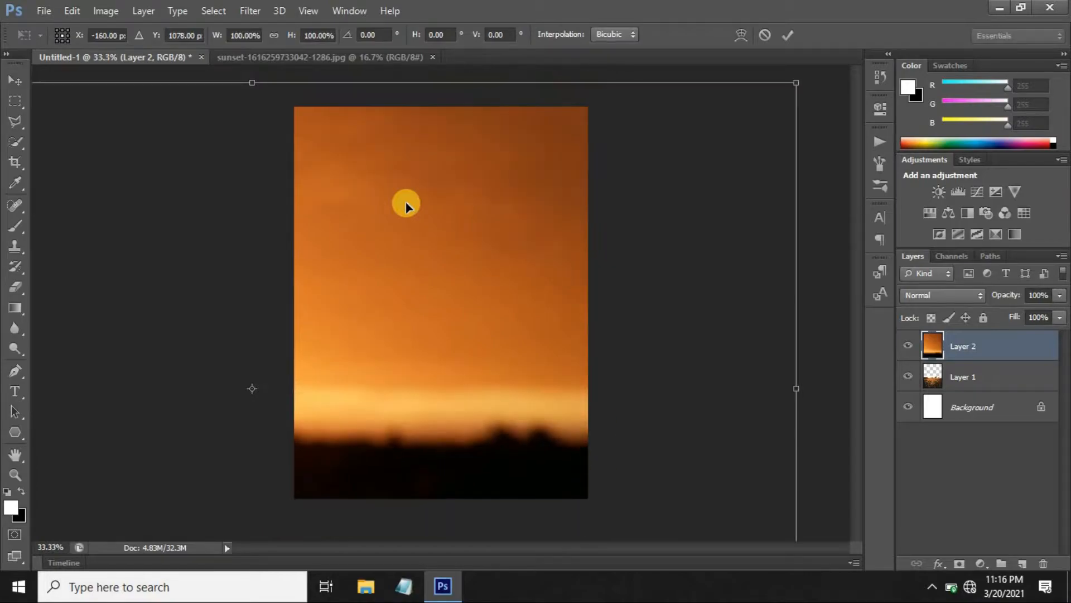
drag(495, 246, 530, 207)
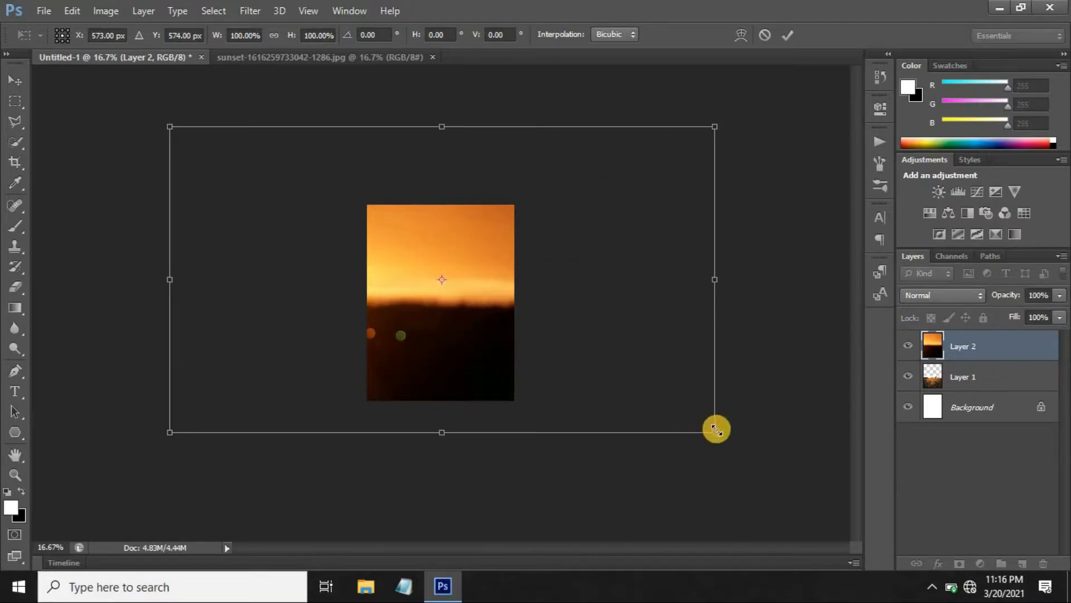
drag(464, 300, 471, 308)
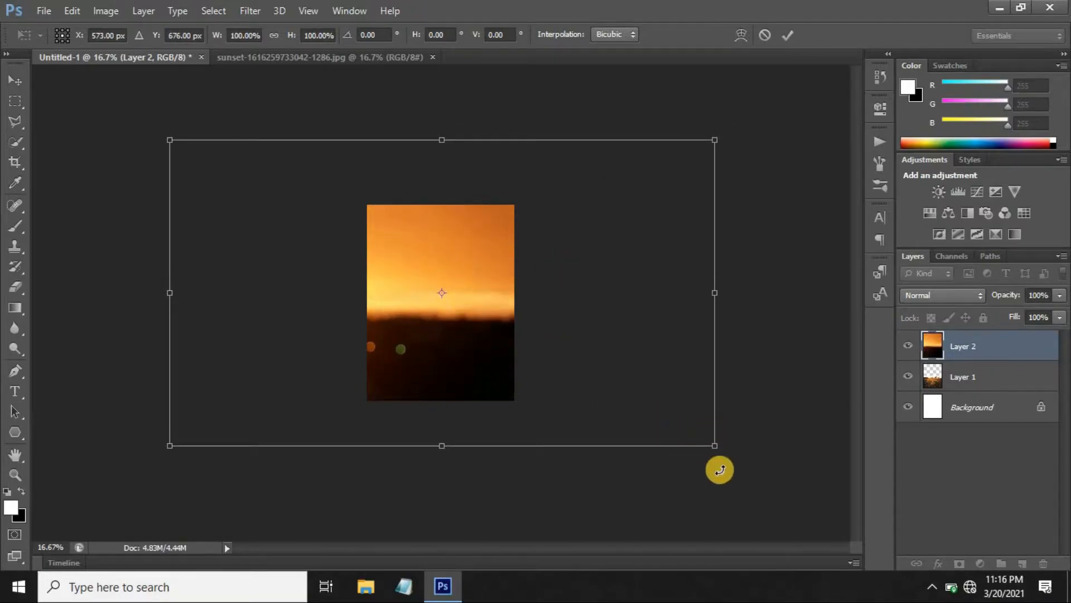
drag(716, 450, 602, 380)
drag(492, 329, 539, 330)
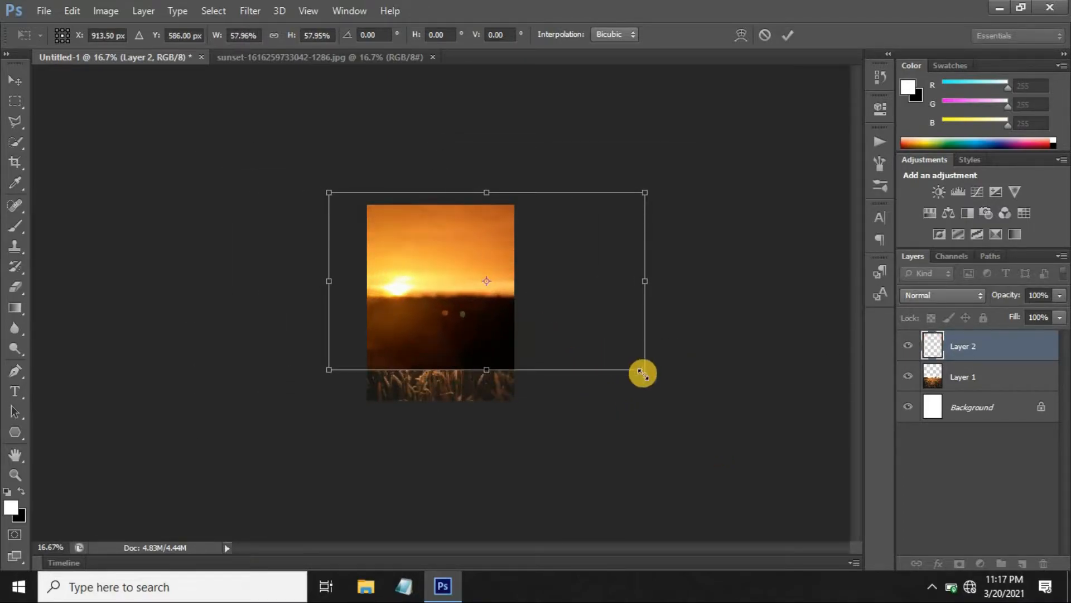
drag(642, 369, 623, 360)
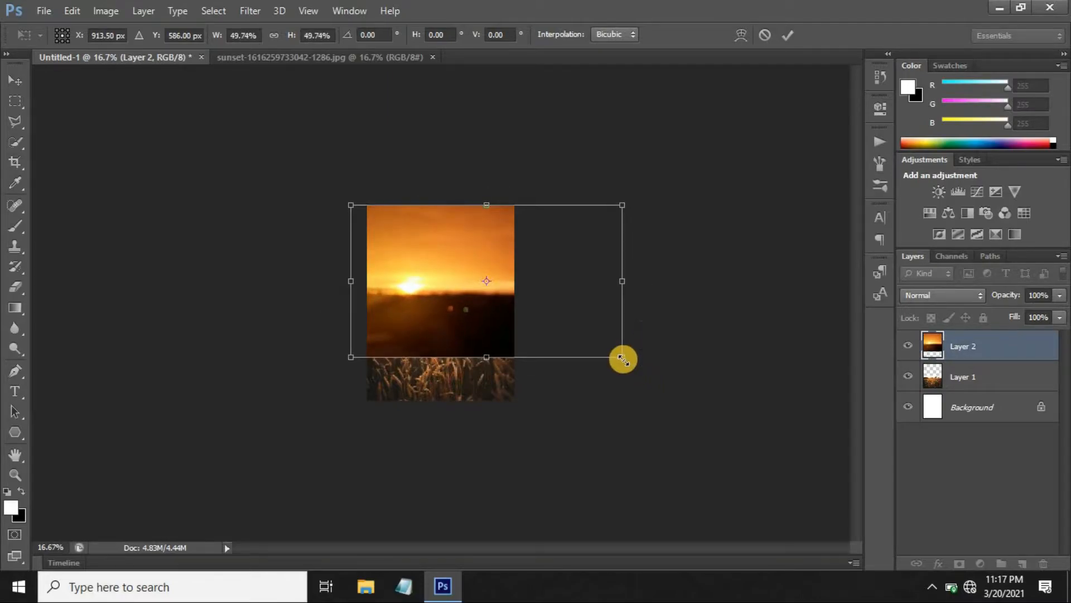
key(Return)
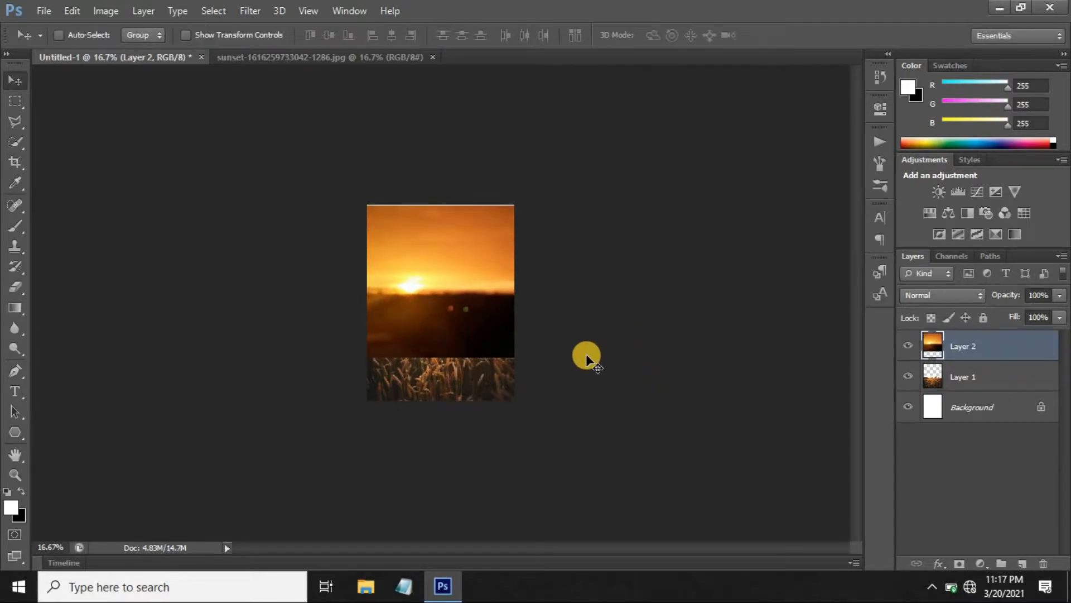
Nudge the sunset layer up to the page's top edge and place it beneath the wheat field layer.
key(Up)
key(Up)
key(Up)
key(Up)
key(Up)
key(Up)
key(Up)
key(Up)
key(Up)
key(Up)
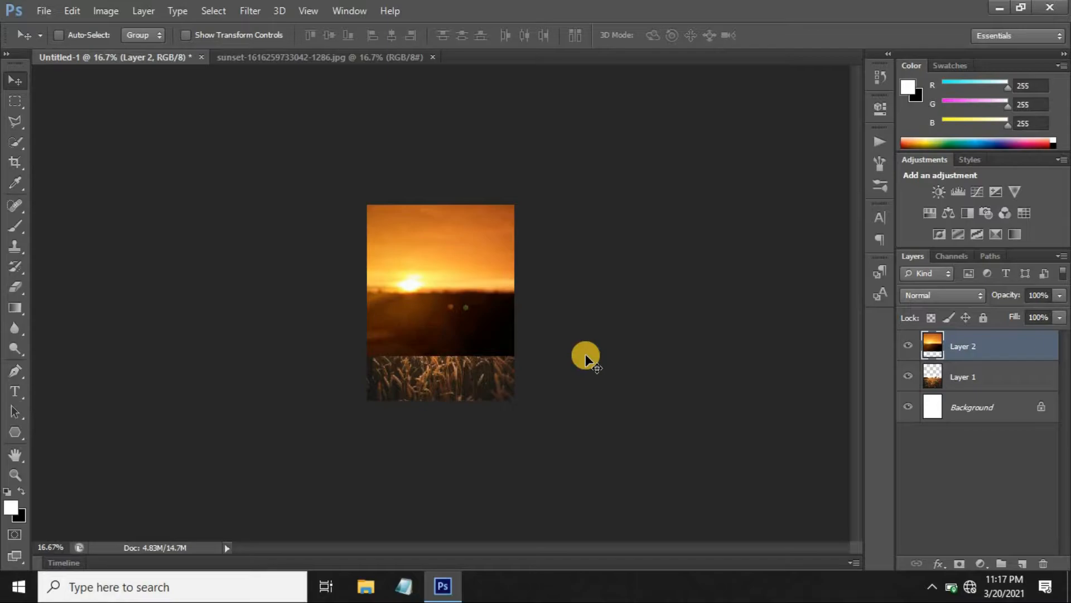
key(ctrl+0)
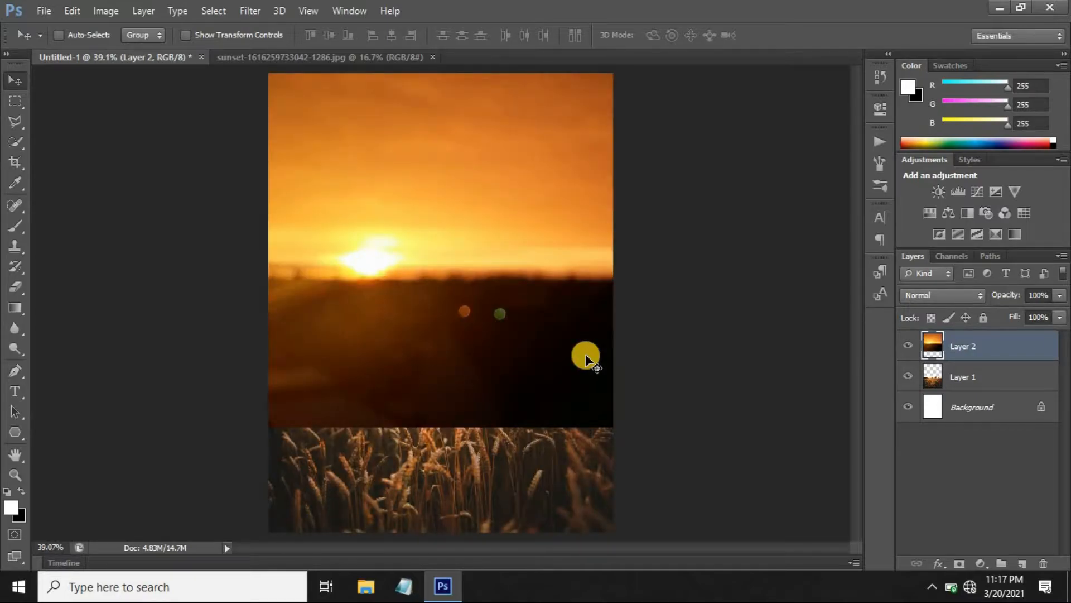
drag(961, 343, 968, 390)
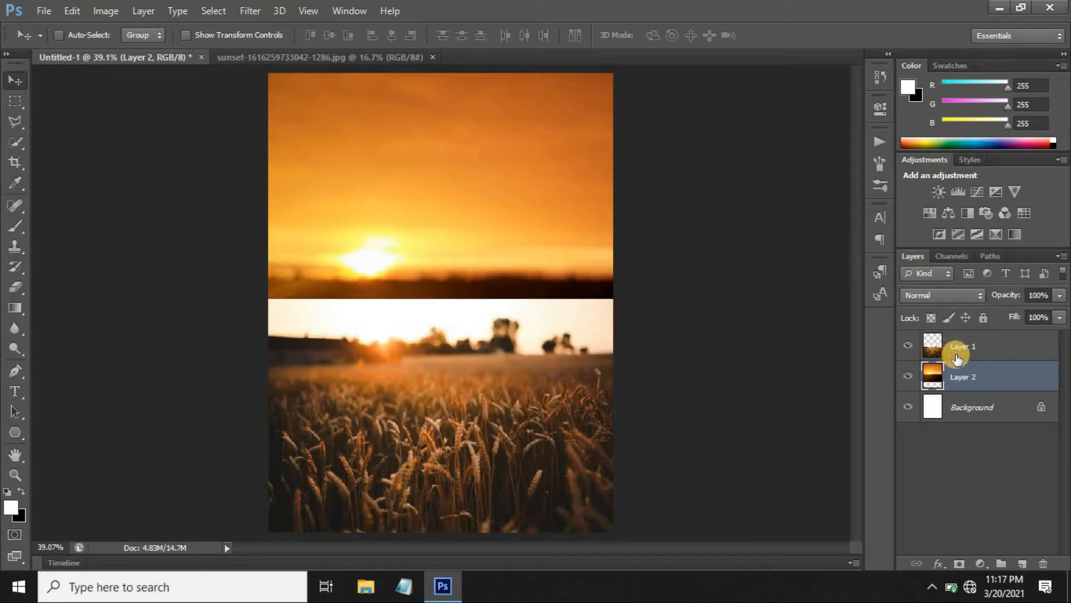
Add a layer mask to the wheat field layer and blend its sky into the sunset with a vertical black-to-white linear gradient.
click(957, 355)
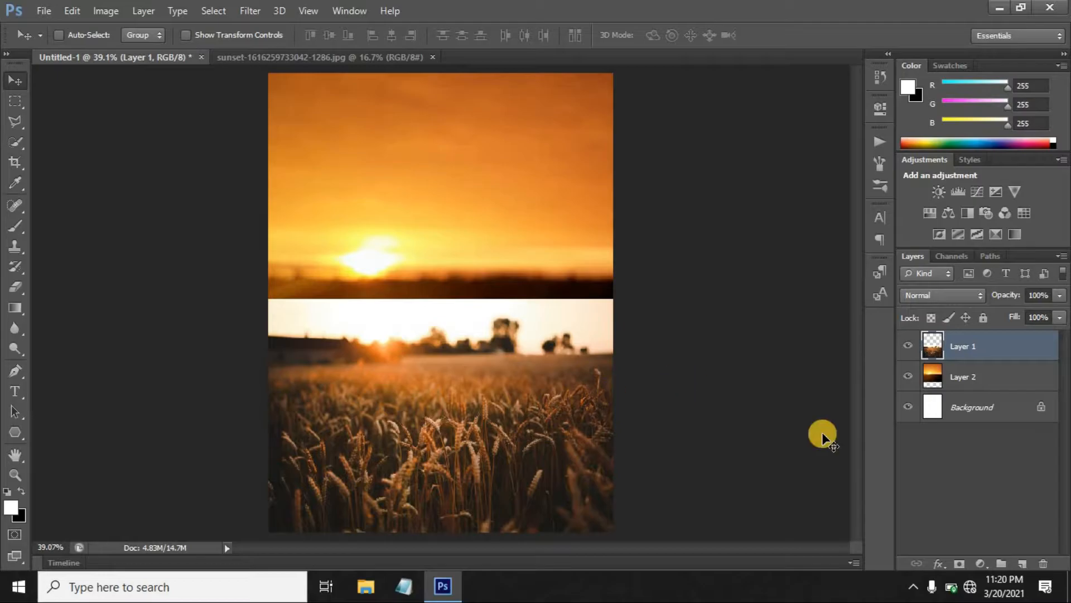
click(959, 563)
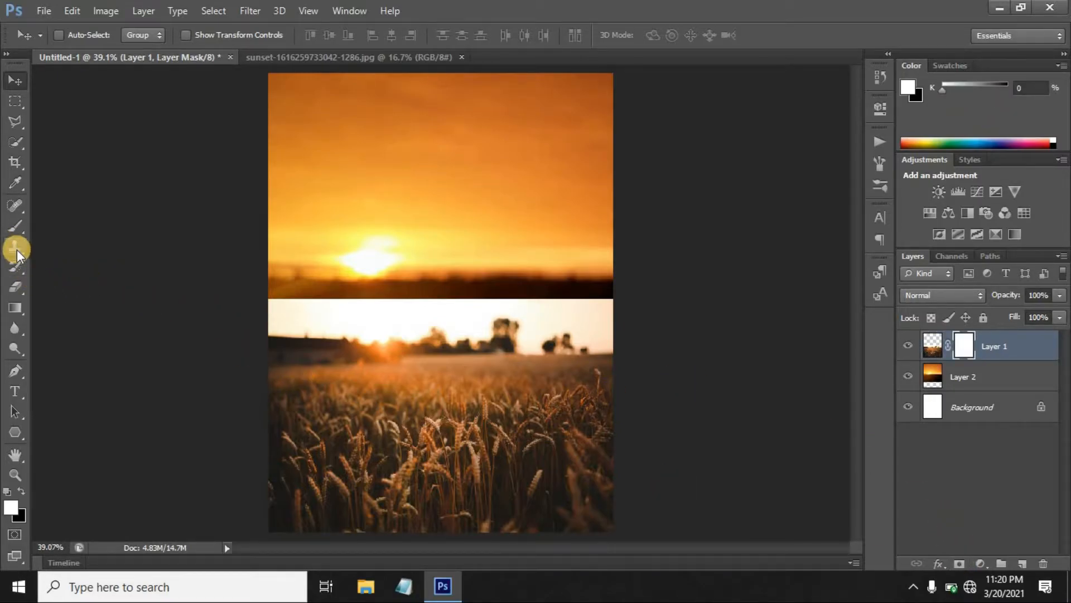
click(16, 307)
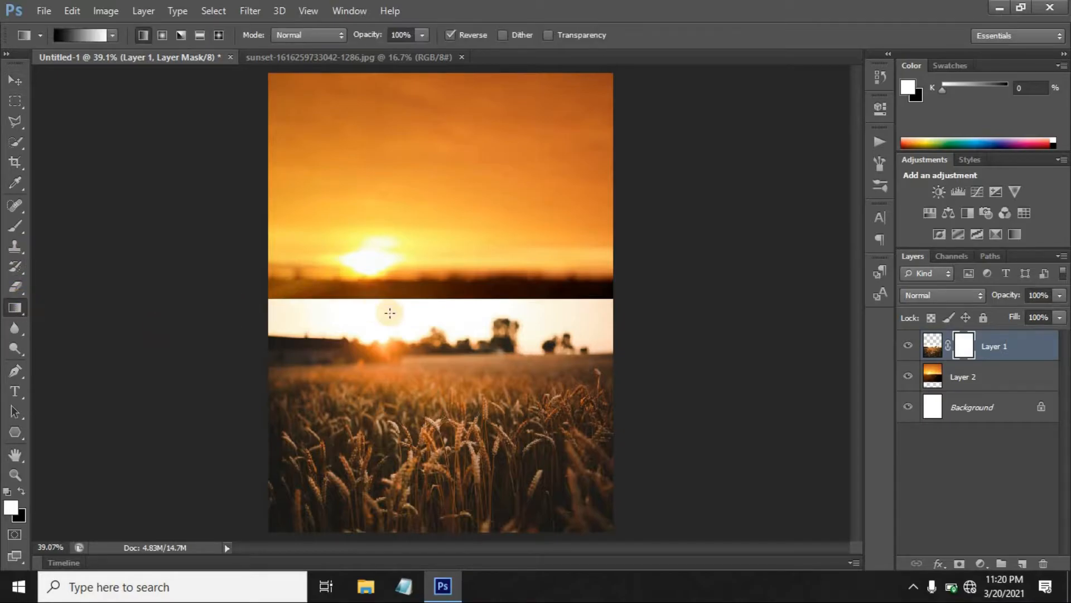
drag(445, 301, 442, 385)
drag(442, 299, 442, 397)
drag(441, 320, 433, 402)
drag(432, 325, 441, 397)
drag(444, 343, 450, 407)
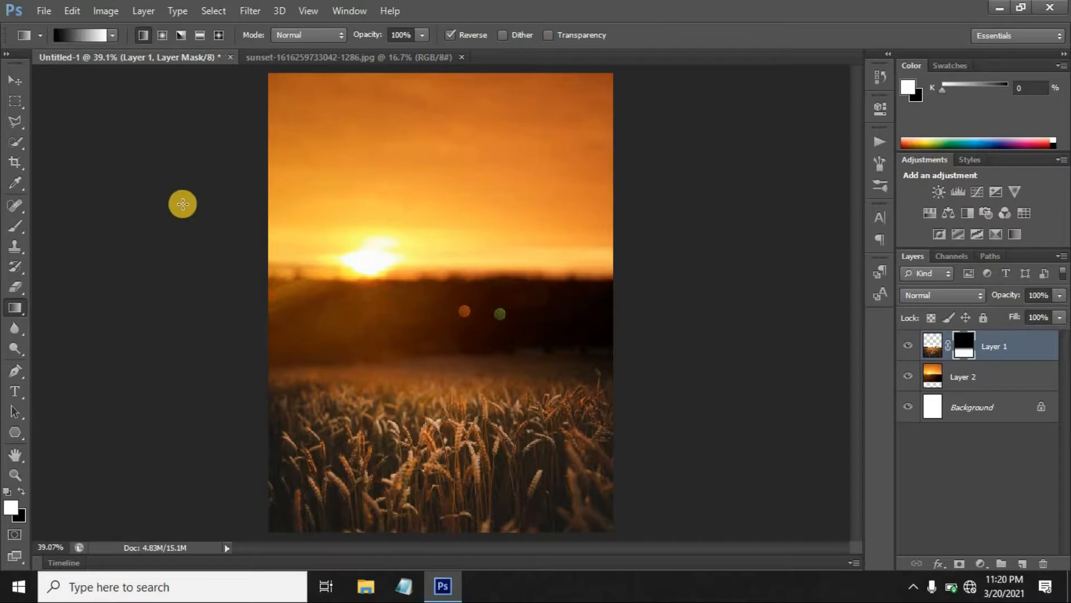
Select the sunset layer and nudge it slightly down while keeping the page's top edge covered.
click(15, 81)
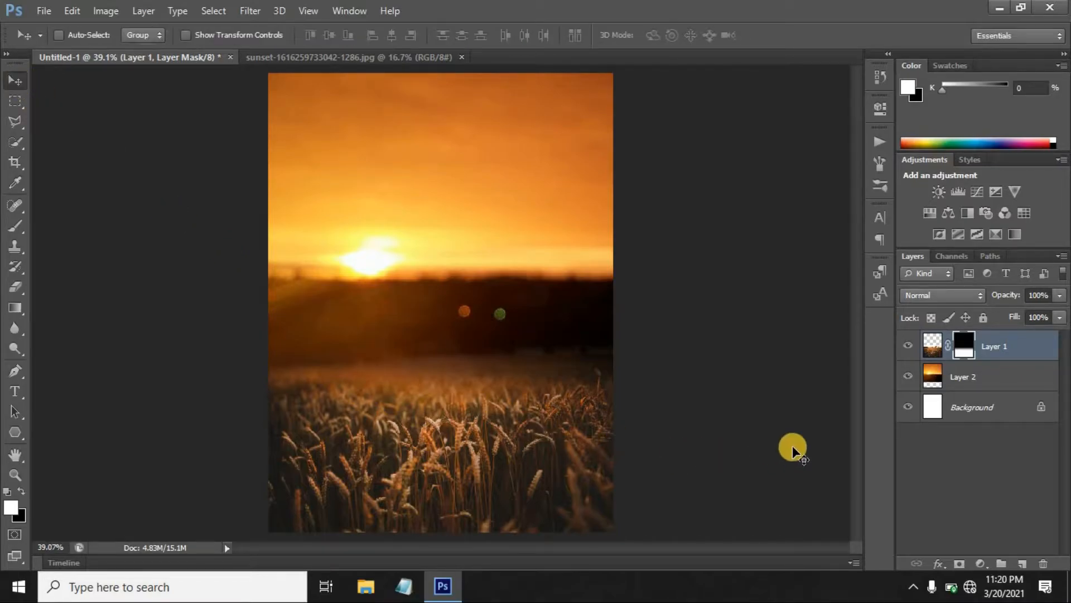
click(934, 373)
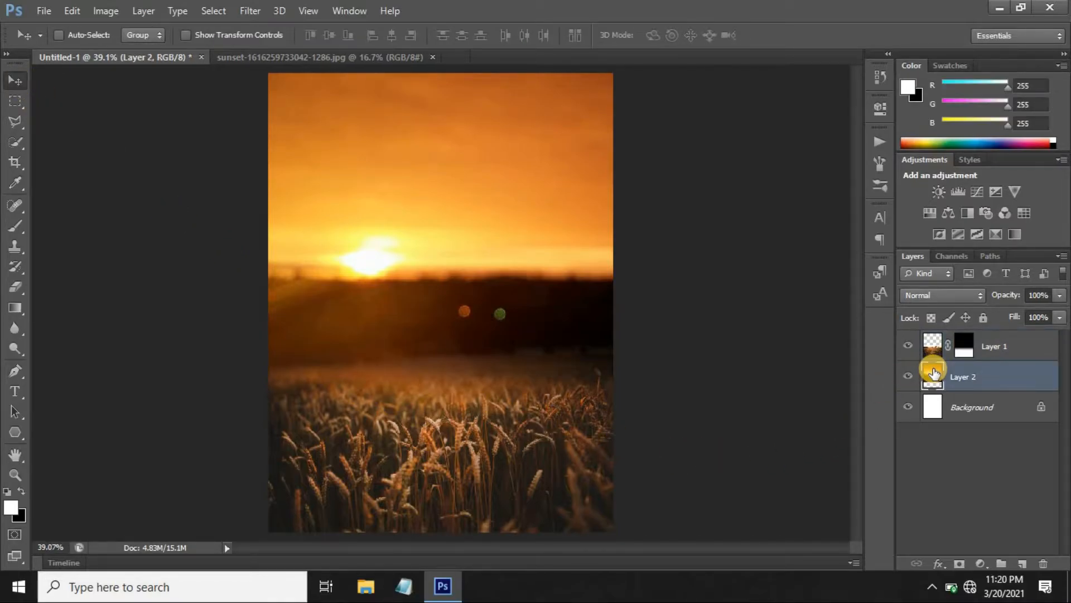
key(shift+Down)
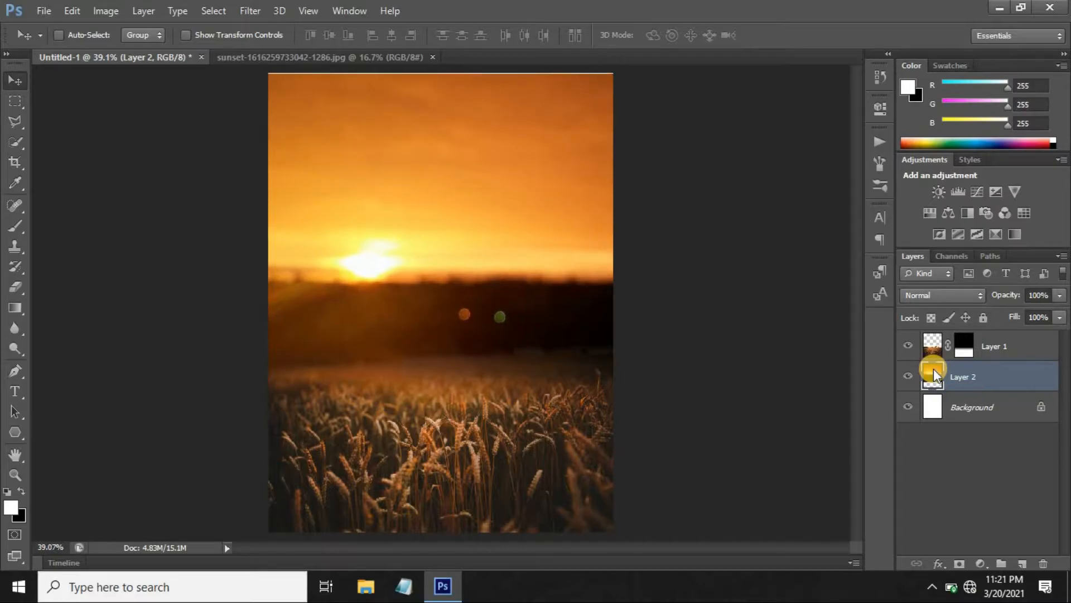
key(shift+Up)
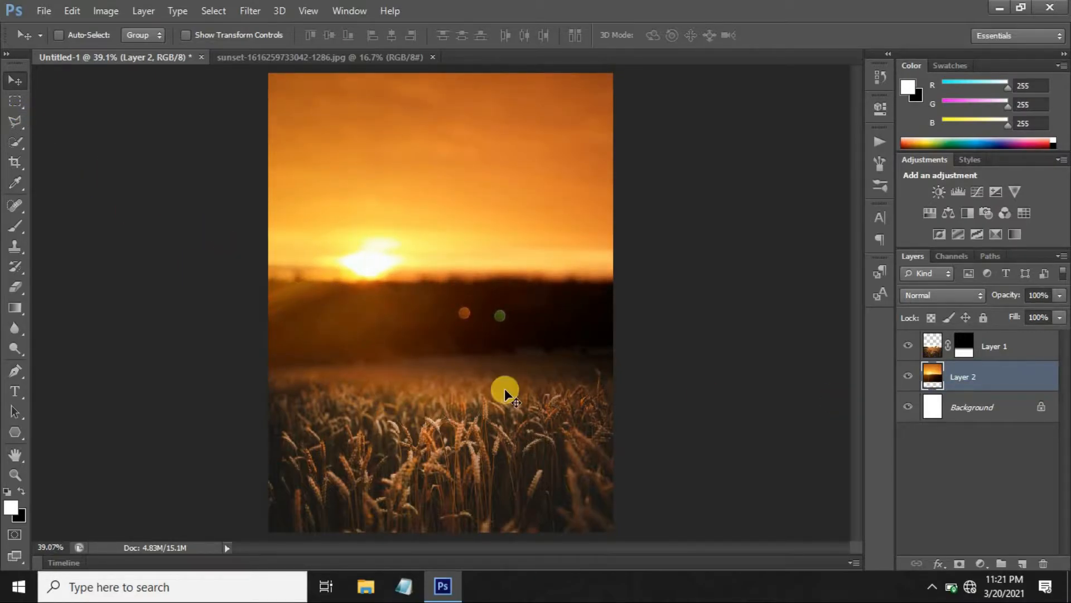
Enlarge the sunset layer proportionally to about 105% around its centre.
key(ctrl+t)
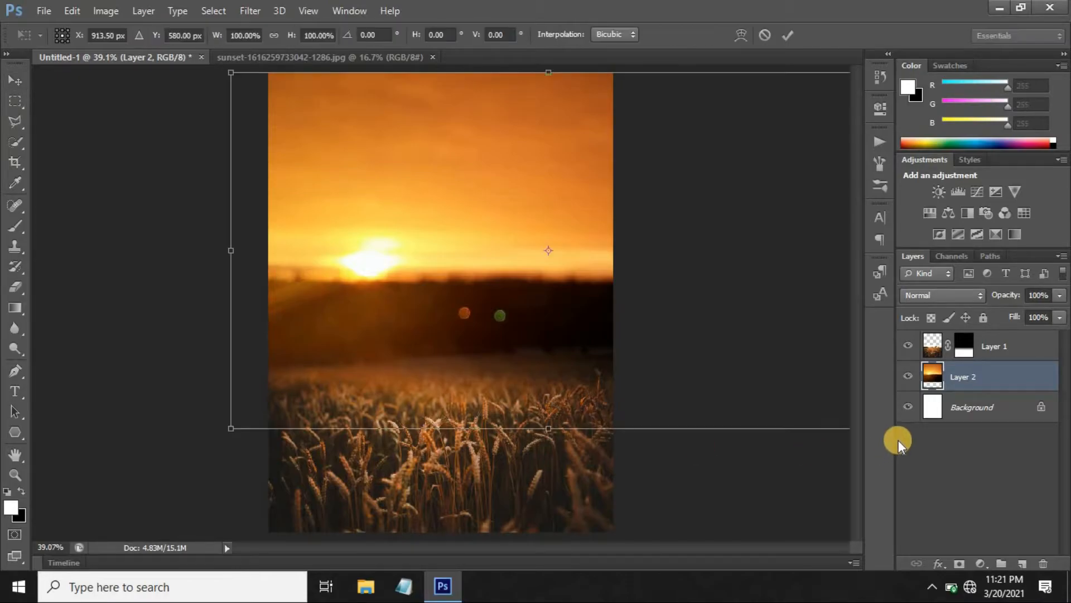
key(ctrl+minus)
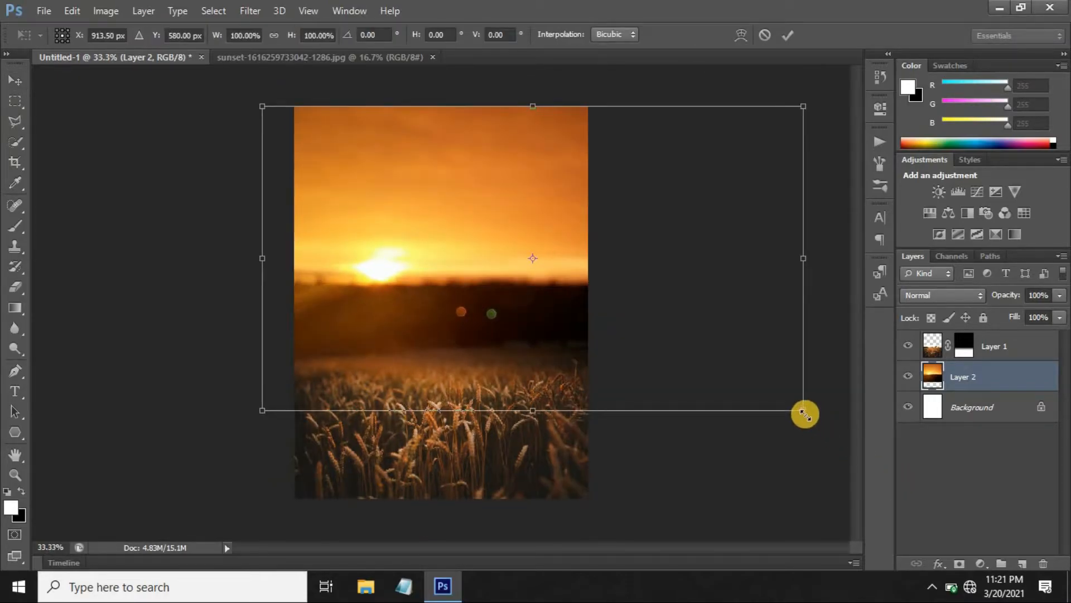
drag(807, 413, 821, 423)
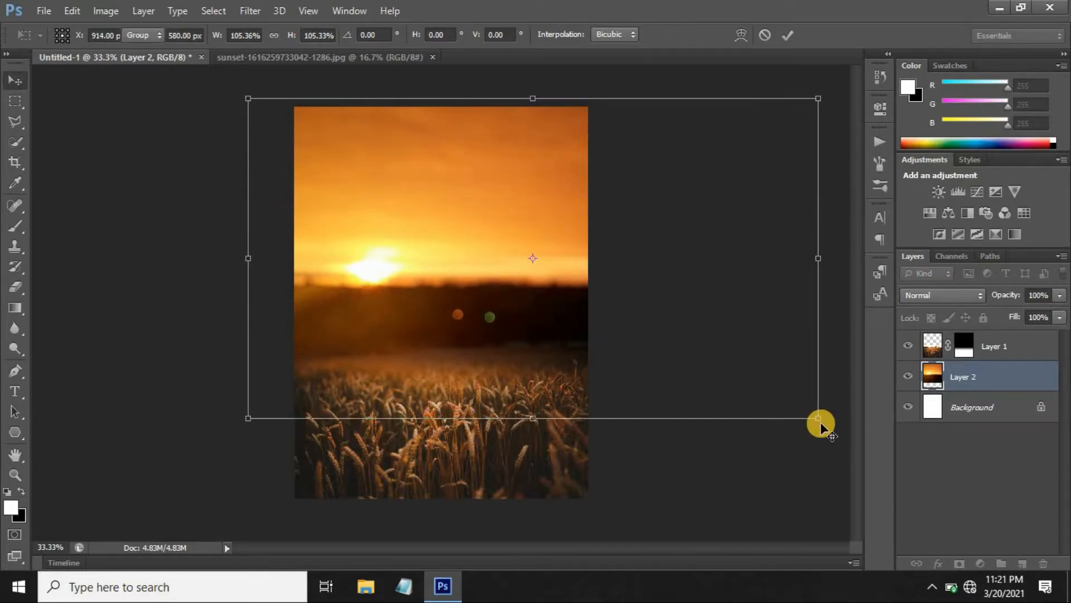
Apply the sunset layer's enlargement and close the source sunset image document.
key(Return)
key(ctrl+0)
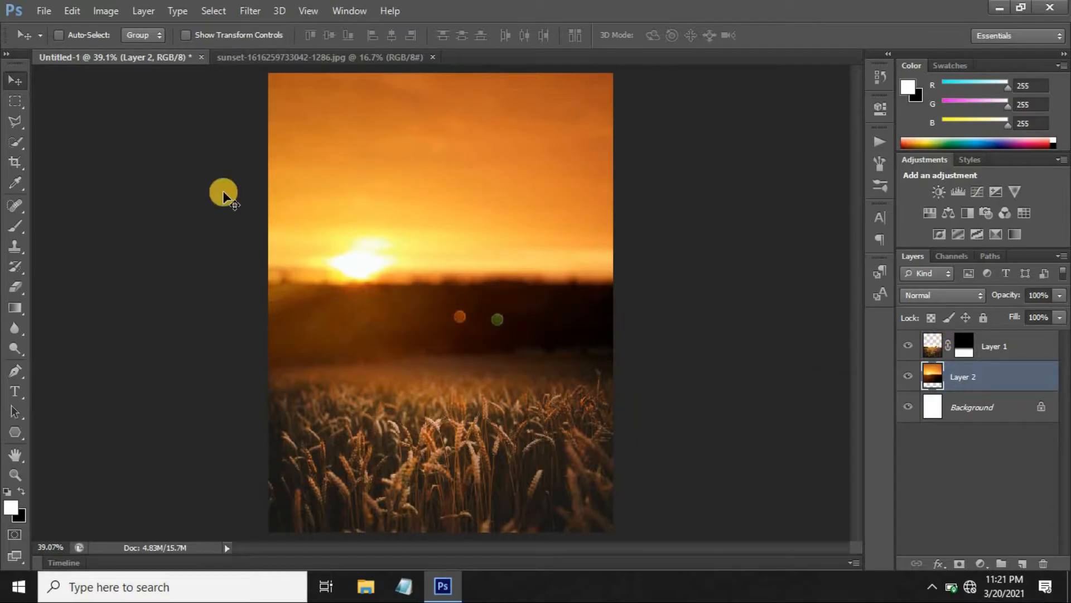
click(432, 58)
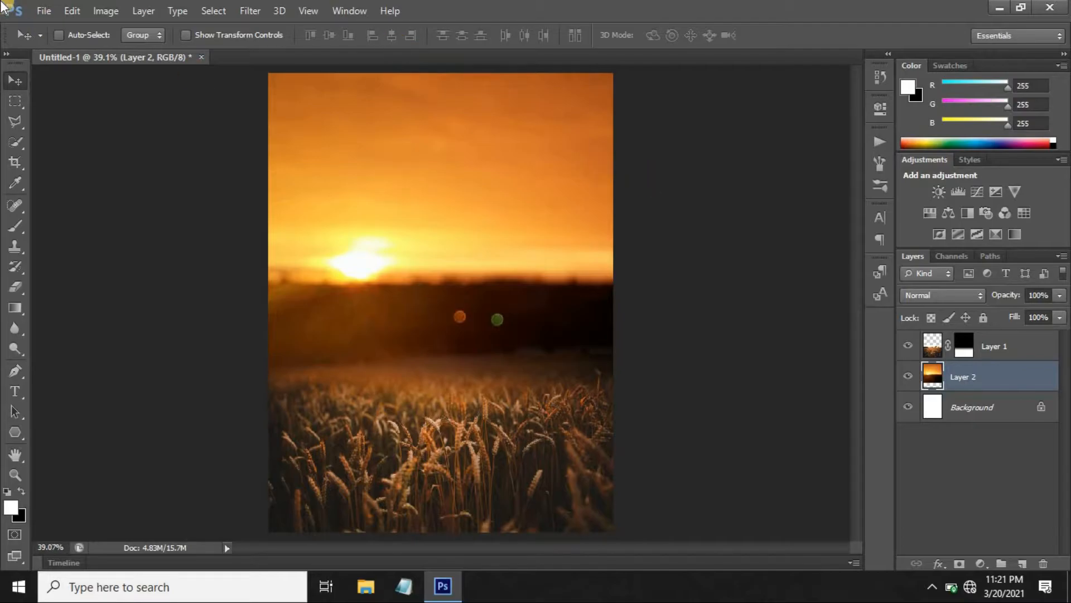
Open the model file from the assest folder.
click(38, 10)
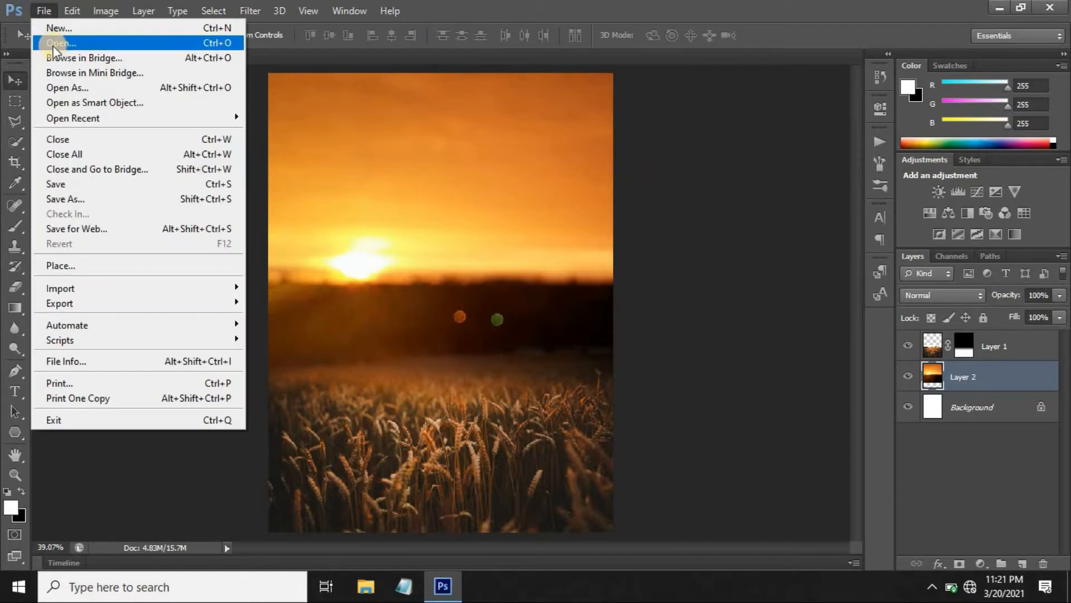
click(53, 45)
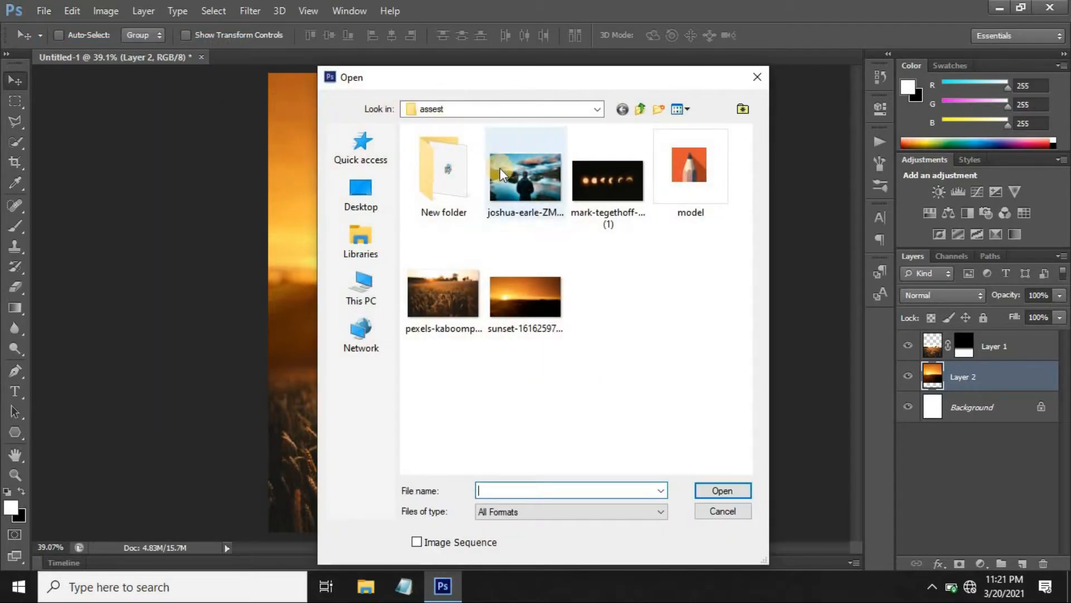
click(675, 178)
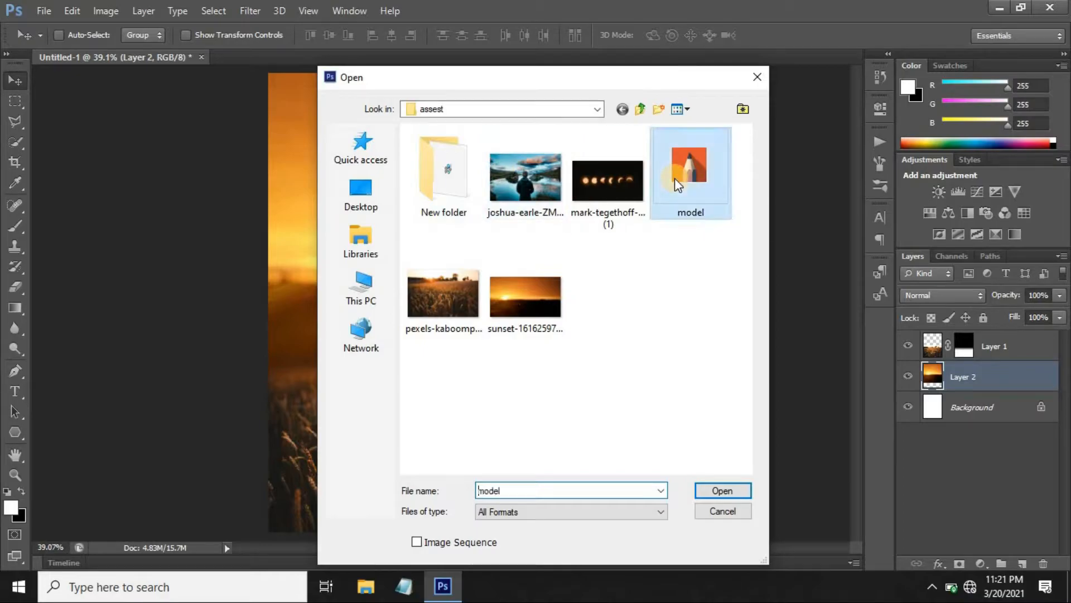
click(745, 493)
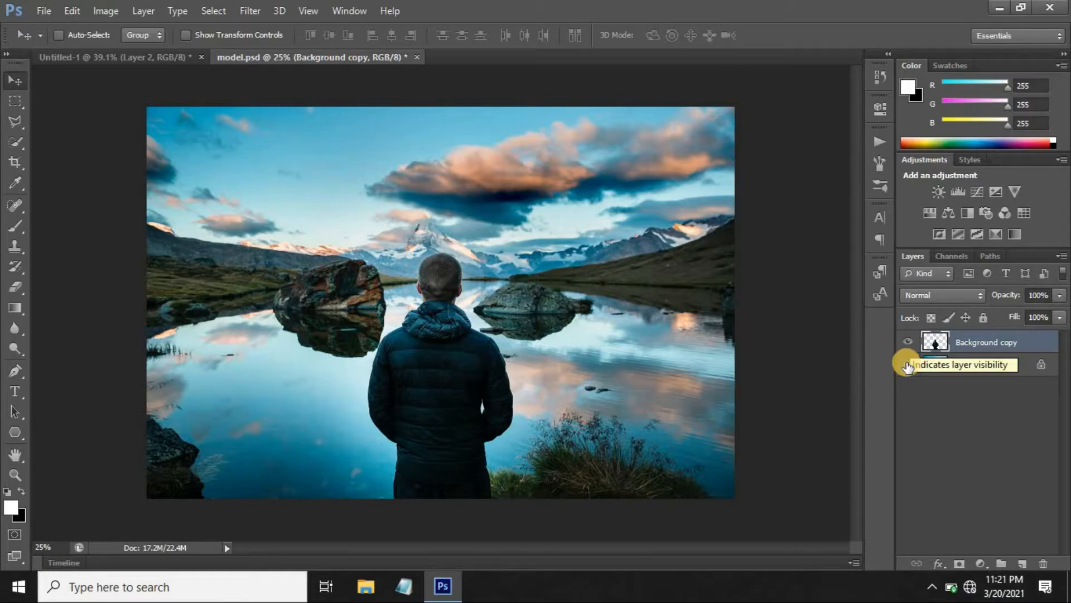
Check the cut-out man by toggling the background's visibility, and bring him into the composite between the wheat field and sunset layers.
click(907, 365)
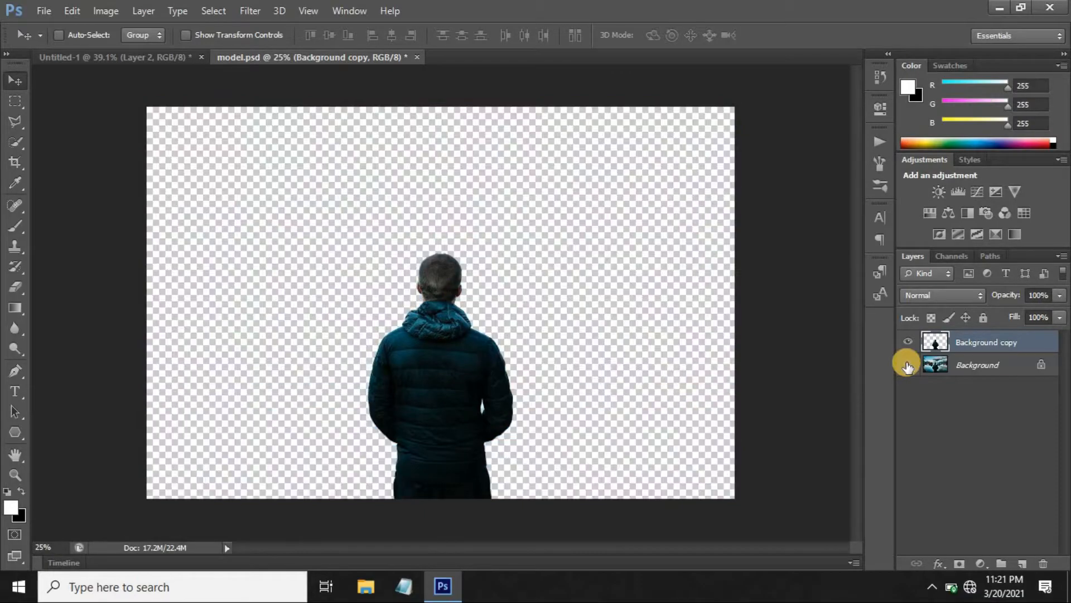
click(908, 365)
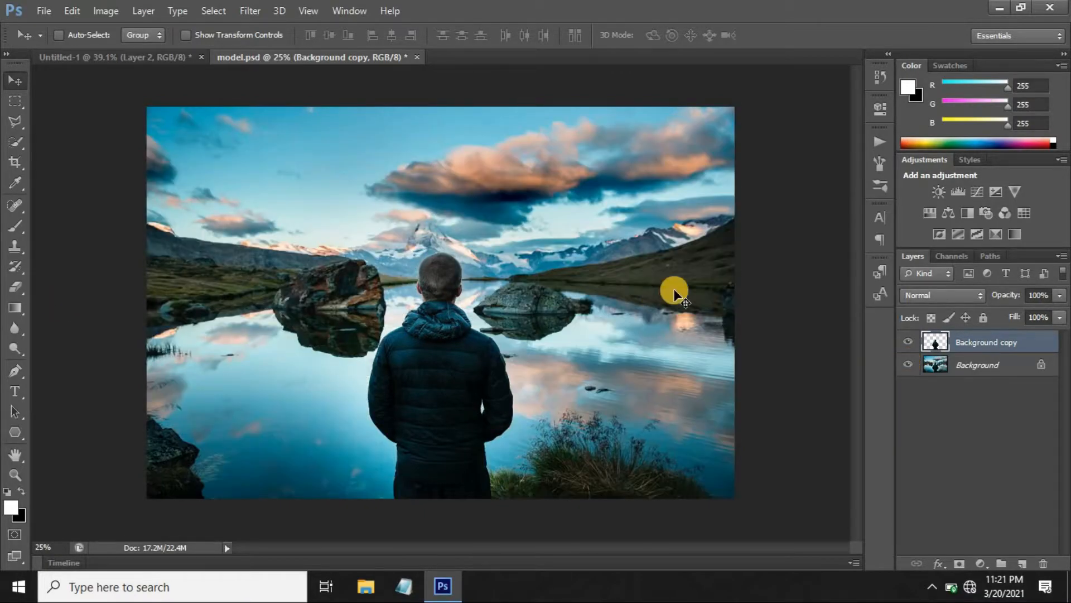
drag(468, 391, 459, 333)
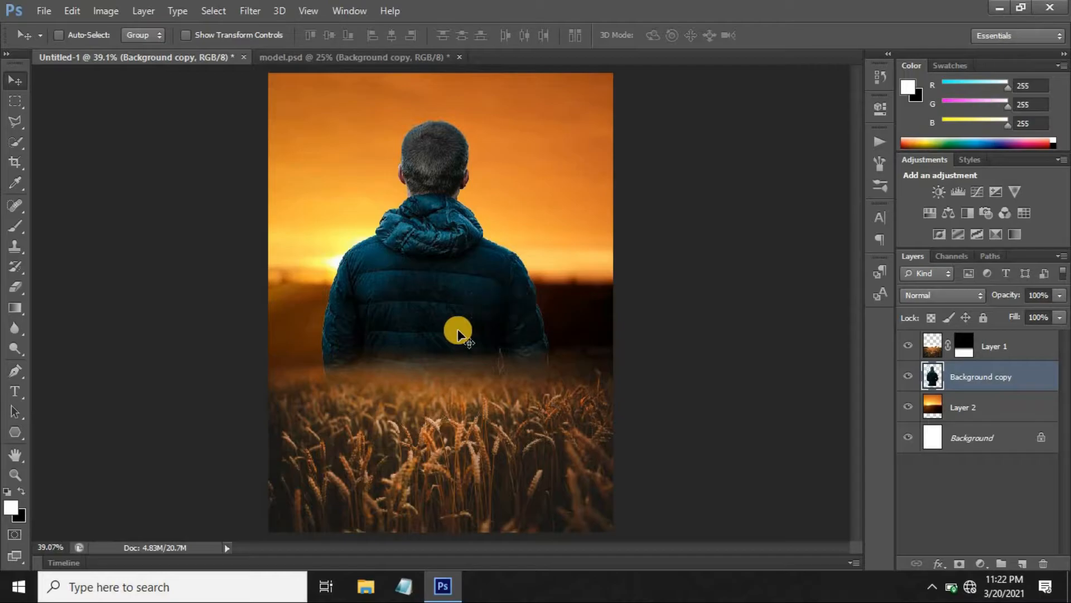
Scale the man's layer down proportionally around its centre to about 48.5%.
key(ctrl+t)
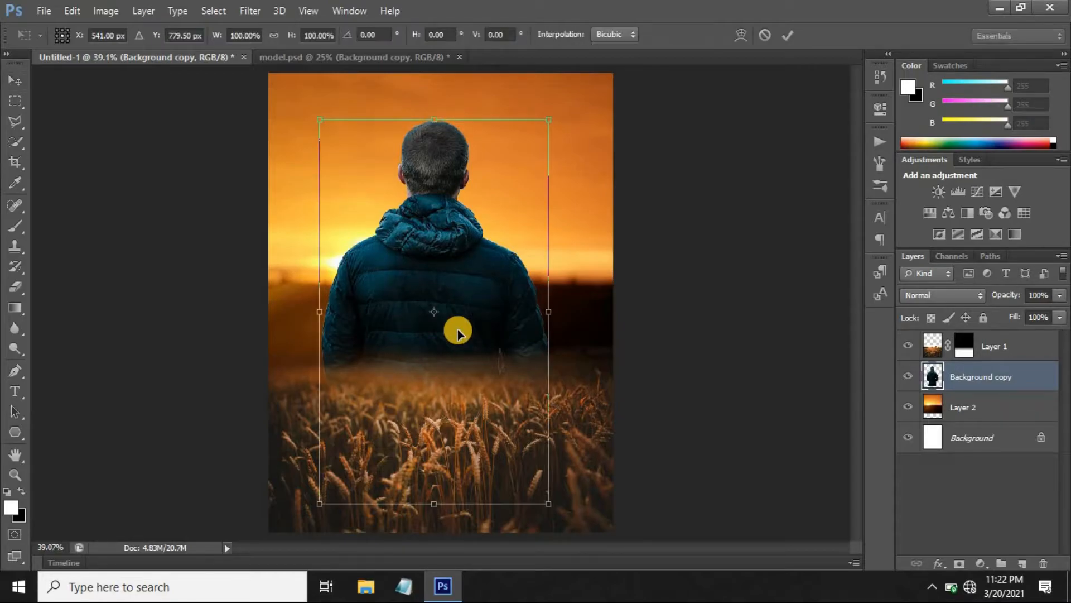
key(ctrl+minus)
key(ctrl+minus)
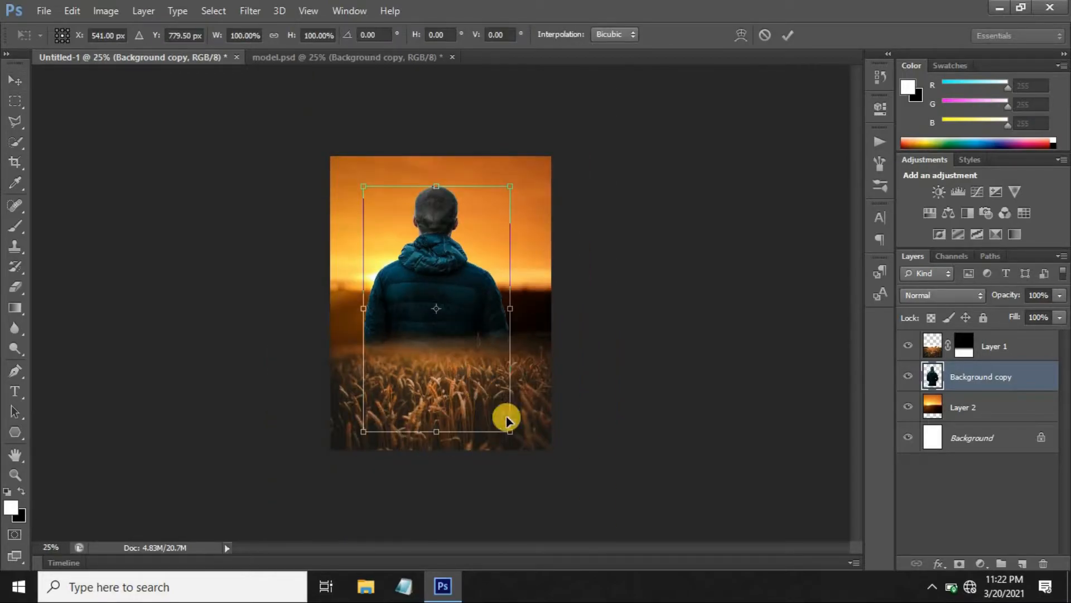
drag(510, 435, 467, 375)
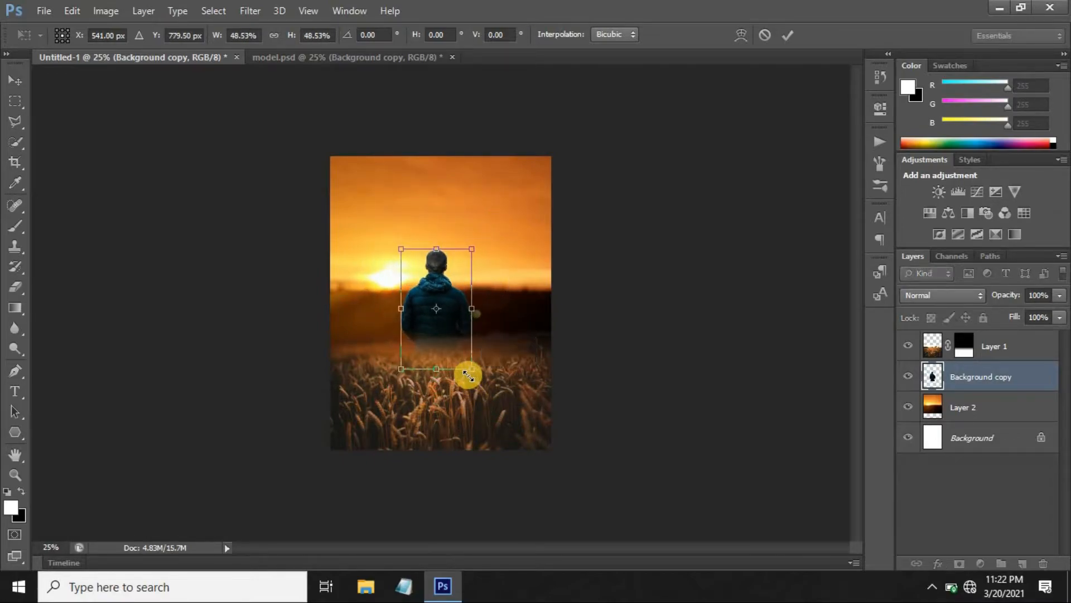
key(Return)
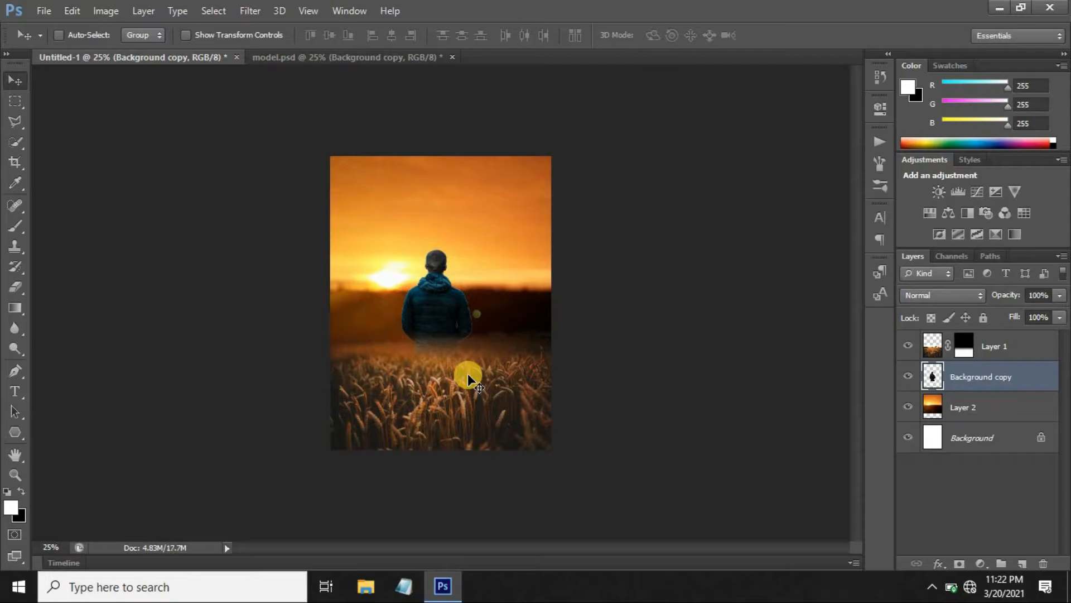
Move the man slightly right and down so his waist sinks into the wheat.
key(ctrl+0)
drag(452, 330, 464, 342)
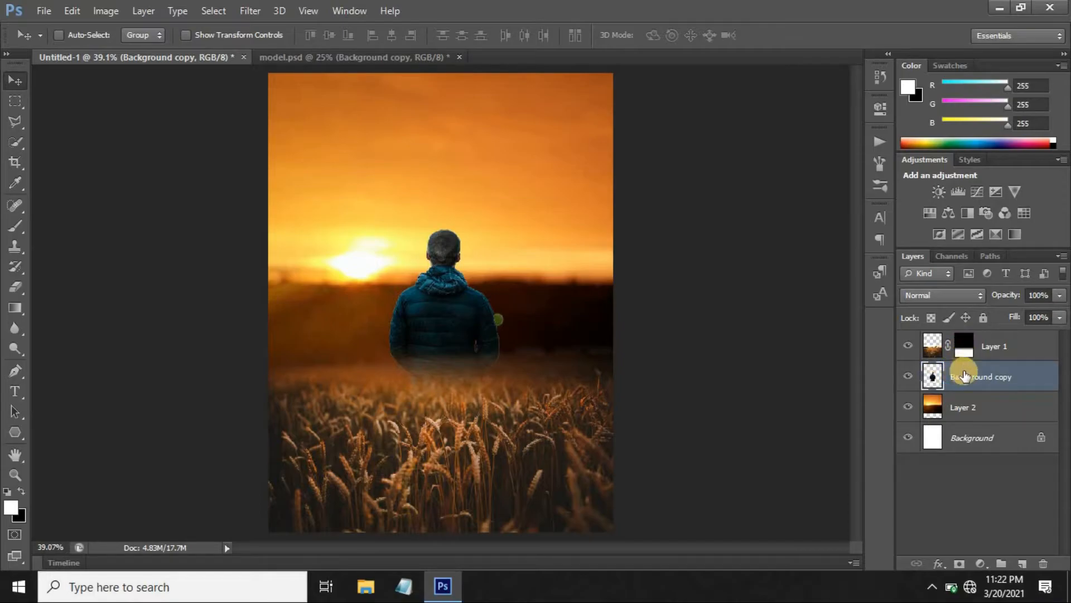
key(shift+Down)
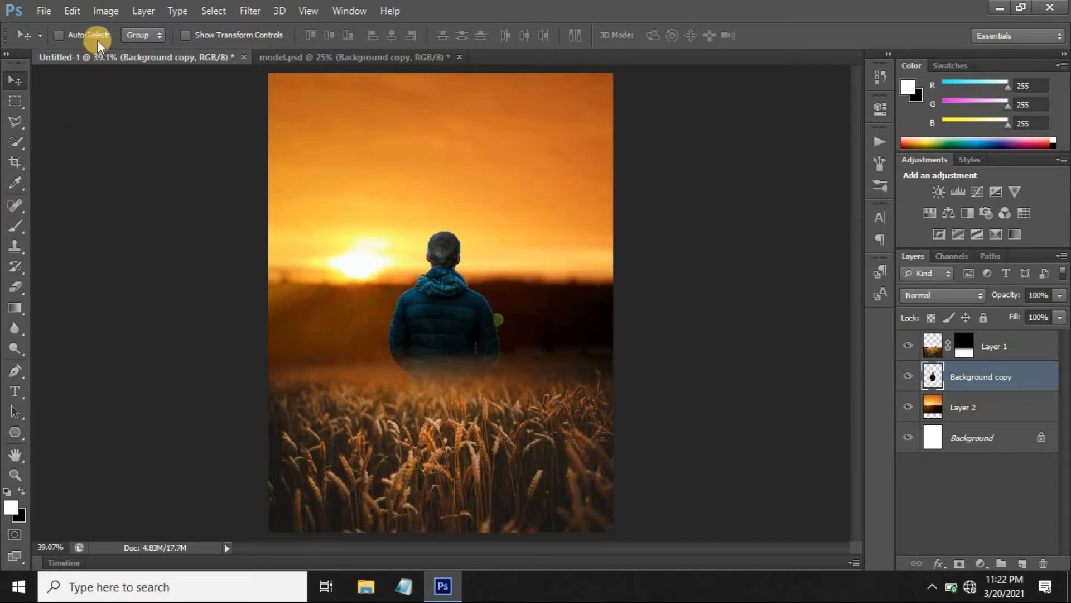
Apply the layer mask of the wheat field layer permanently and keep that layer selected.
click(963, 346)
right_click(962, 346)
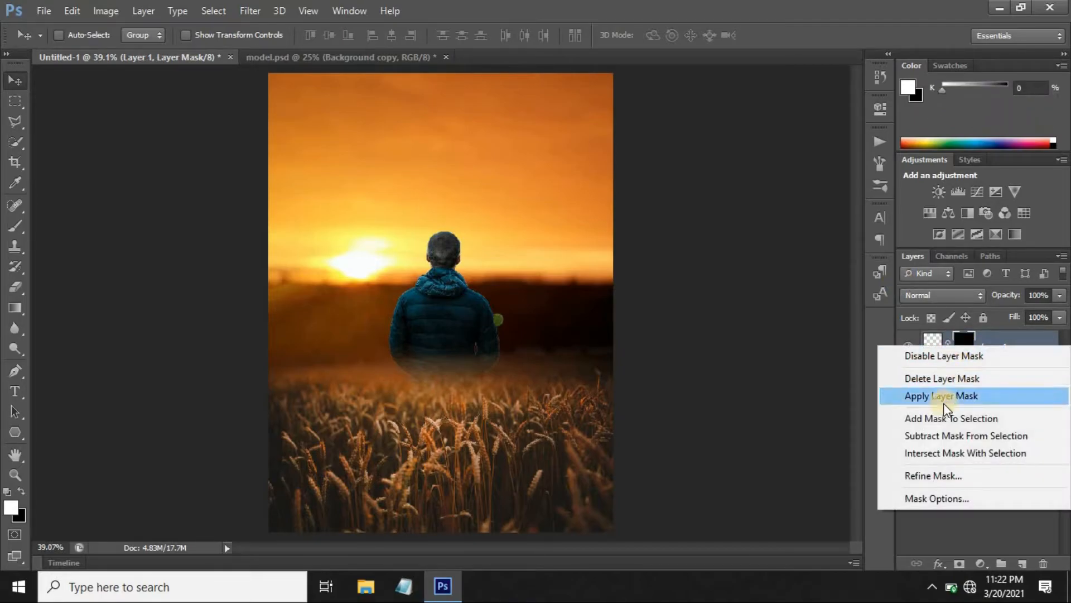
click(943, 398)
click(930, 351)
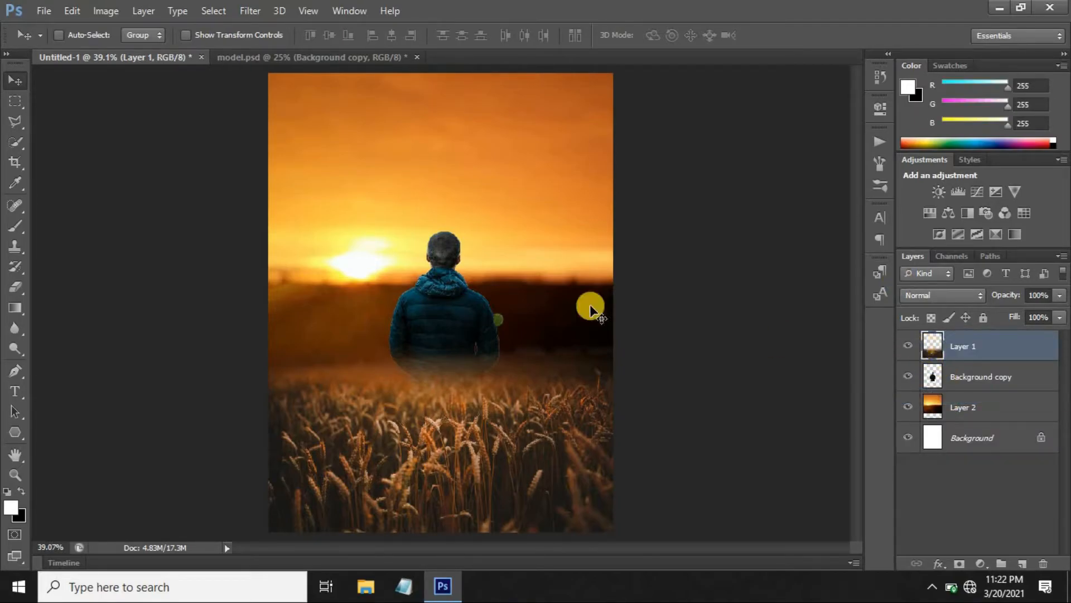
Darken the wheat field layer with Brightness/Contrast at brightness -55 and contrast 13.
click(98, 8)
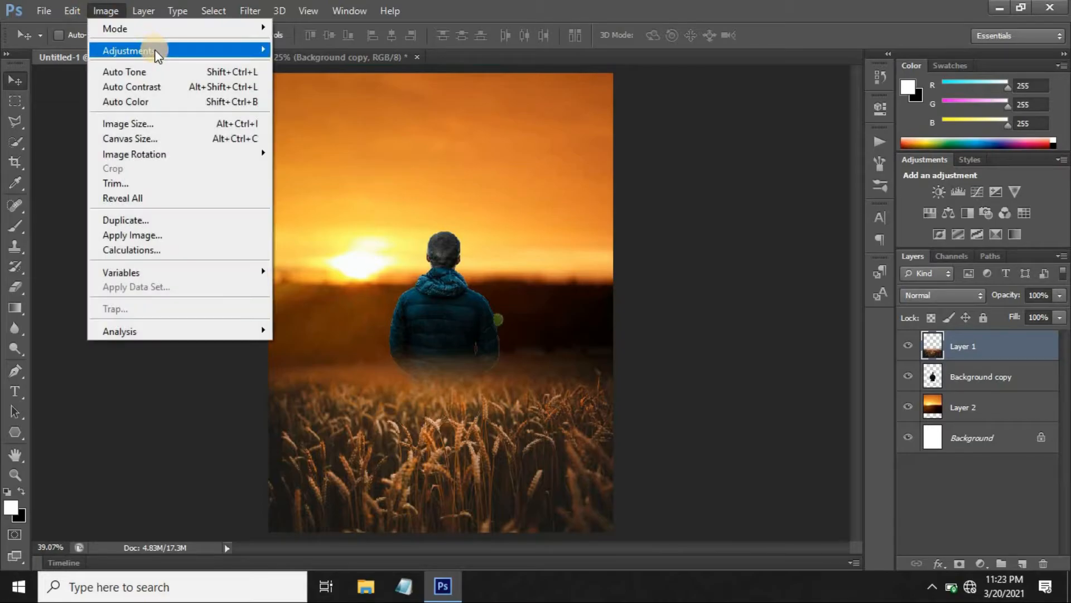
mouse_move(152, 49)
click(282, 41)
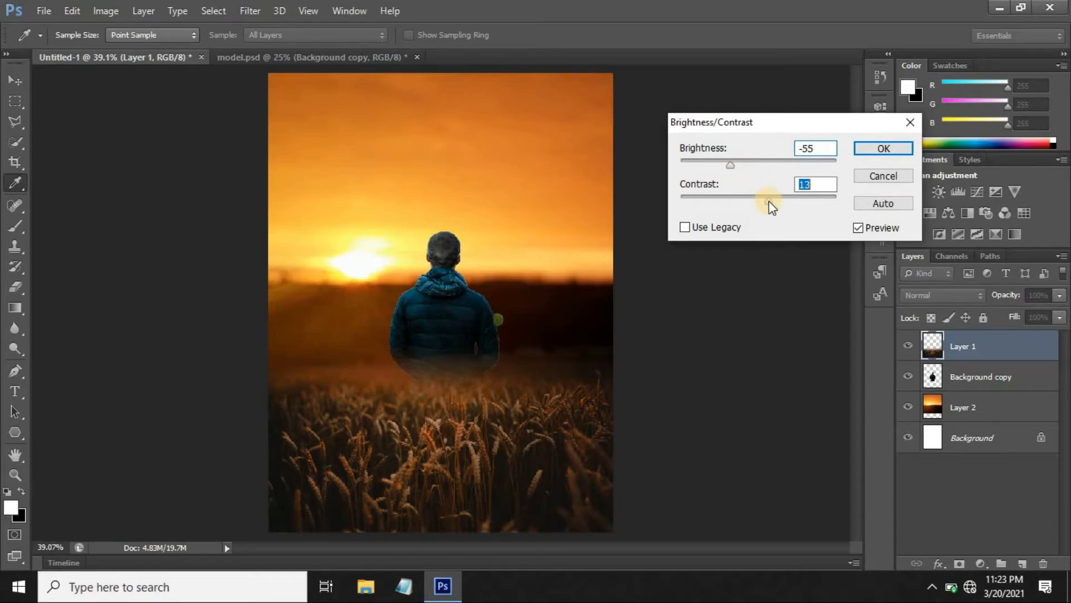
click(871, 148)
Lighten the man's jacket and outline using the Dodge tool with a 65 px brush, Midtones range and 50% exposure.
click(977, 377)
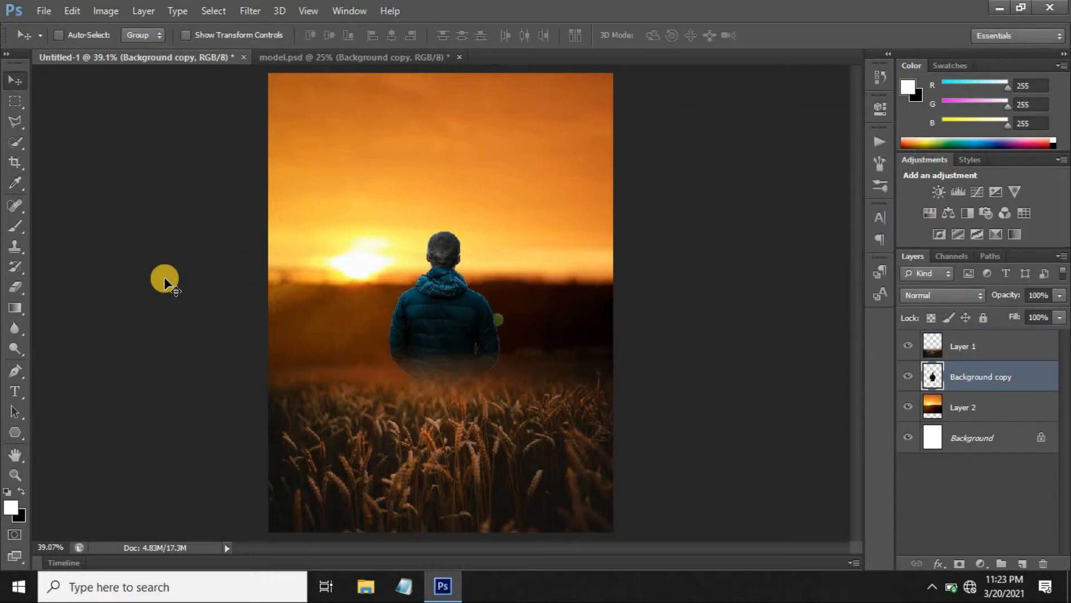
key(ctrl+plus)
key(ctrl+plus)
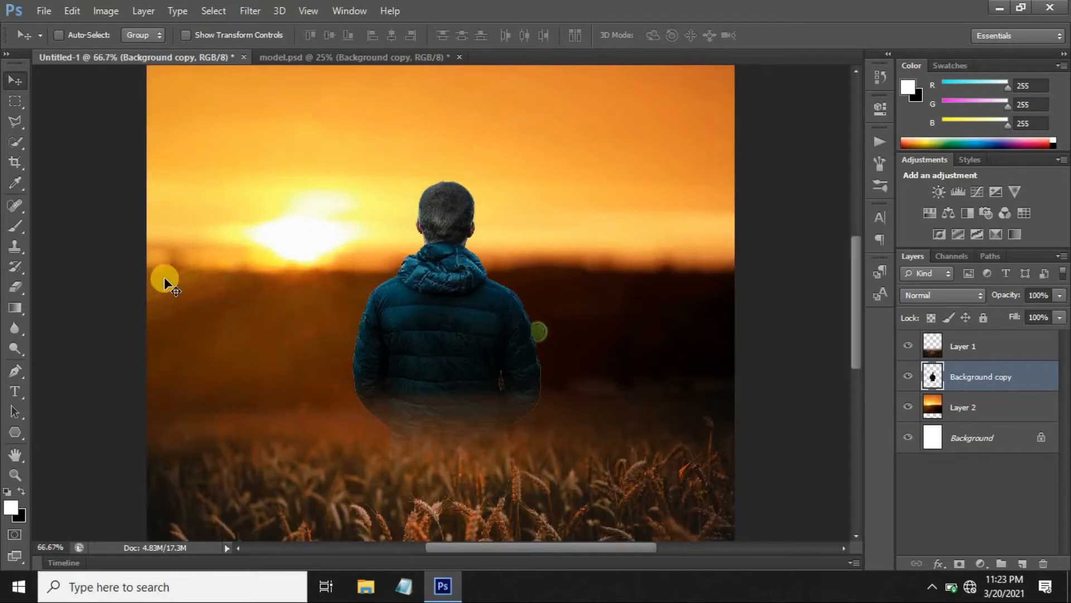
drag(547, 387, 543, 423)
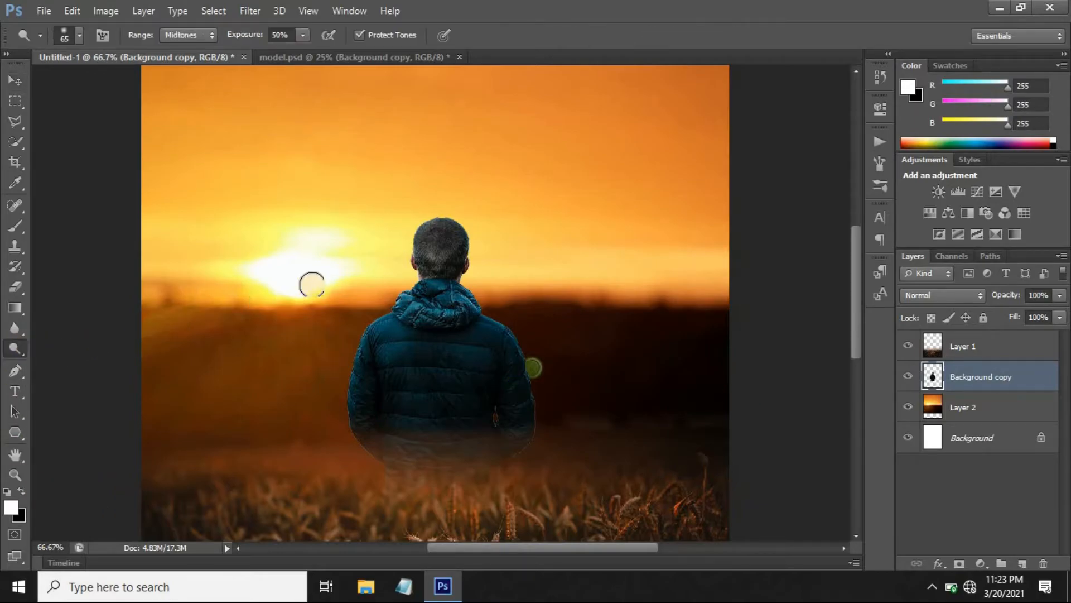
right_click(22, 350)
click(65, 345)
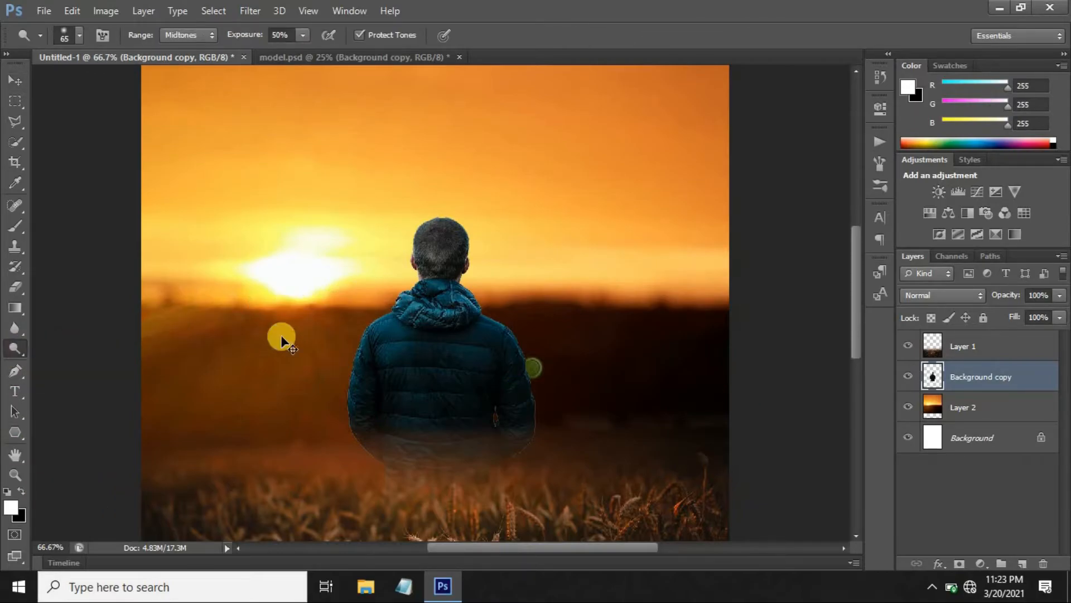
scroll(251, 334, up, 1)
scroll(360, 338, down, 2)
mouse_move(356, 274)
mouse_down()
mouse_move(302, 414)
mouse_move(326, 427)
mouse_move(317, 440)
mouse_move(310, 422)
mouse_move(343, 478)
mouse_move(308, 336)
mouse_move(301, 398)
mouse_move(317, 423)
mouse_move(464, 349)
mouse_move(503, 272)
mouse_move(558, 327)
mouse_move(569, 442)
mouse_move(551, 489)
mouse_move(540, 490)
mouse_move(556, 453)
mouse_move(536, 313)
mouse_move(498, 274)
mouse_move(548, 295)
mouse_move(580, 414)
mouse_move(551, 476)
mouse_move(552, 462)
mouse_move(467, 459)
mouse_move(375, 285)
mouse_move(337, 261)
mouse_move(304, 369)
mouse_move(297, 470)
mouse_move(319, 490)
mouse_move(382, 261)
mouse_move(350, 233)
mouse_move(432, 231)
mouse_move(416, 220)
mouse_move(491, 235)
mouse_move(487, 243)
mouse_move(559, 319)
mouse_move(542, 332)
mouse_move(305, 282)
mouse_move(358, 274)
mouse_move(337, 263)
mouse_move(355, 269)
mouse_move(328, 231)
mouse_up()
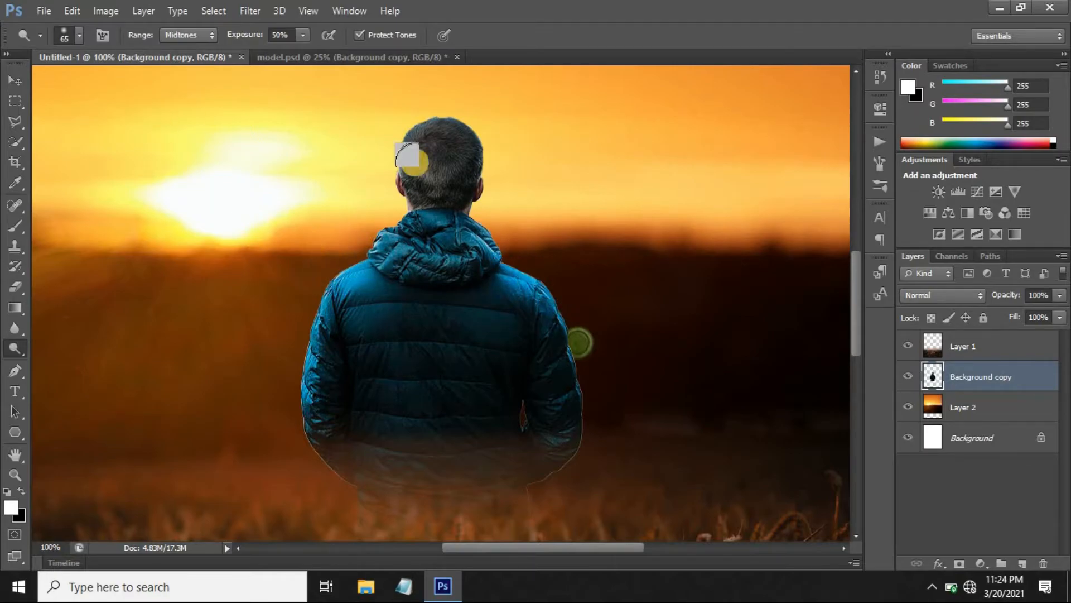
drag(435, 215, 504, 203)
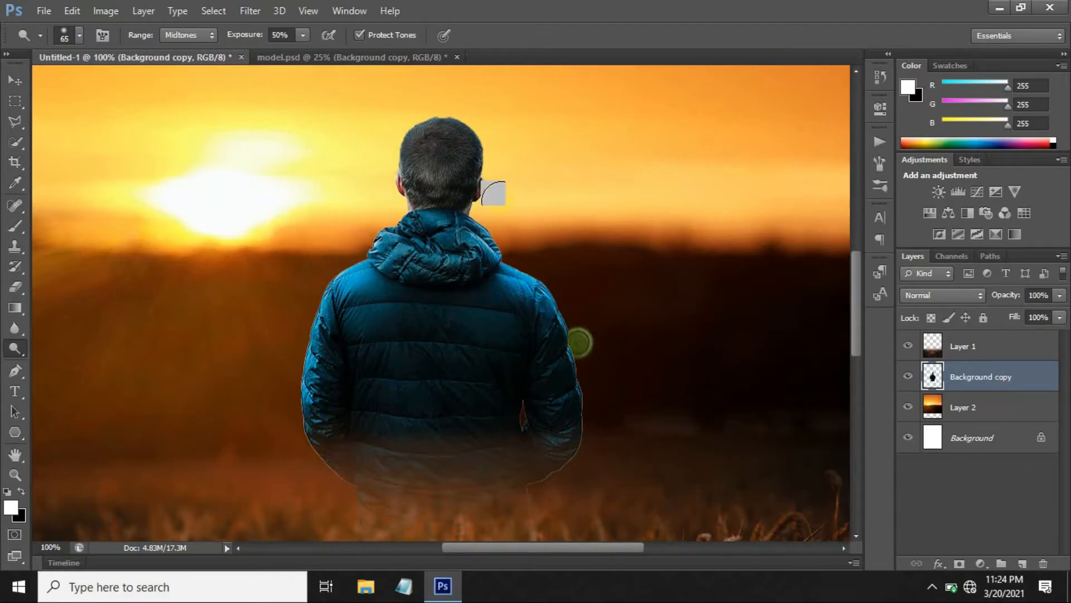
click(15, 80)
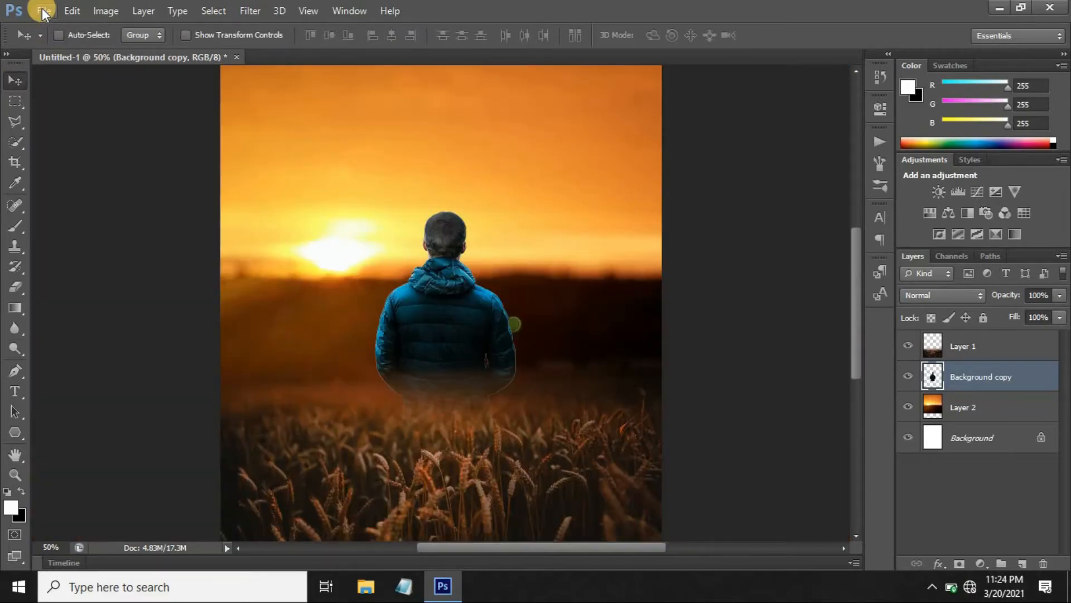
Open the eclipse phases image from the assest folder.
click(42, 8)
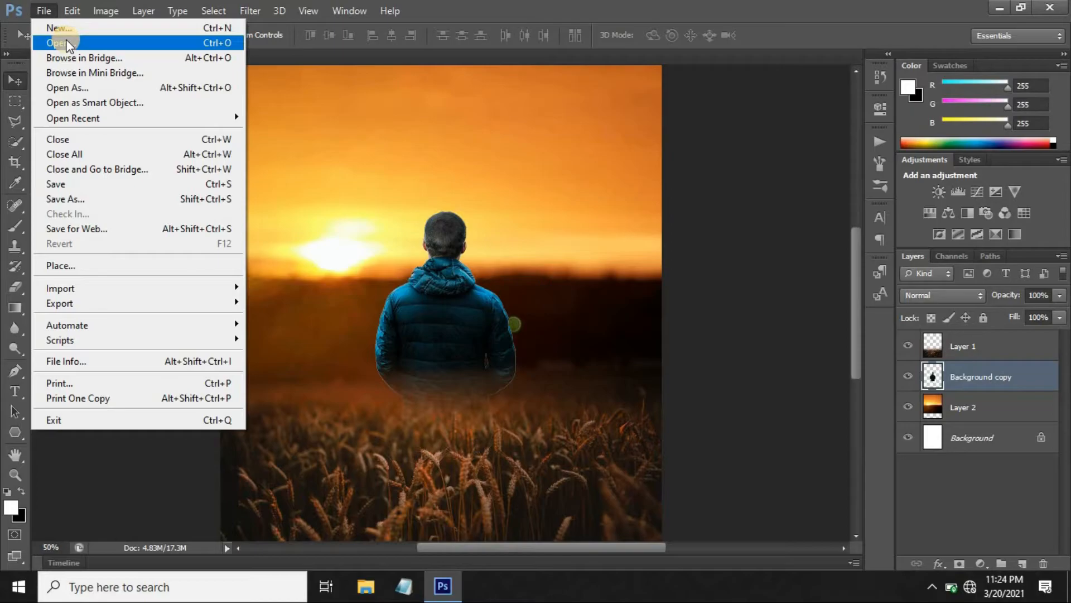
click(67, 42)
click(616, 182)
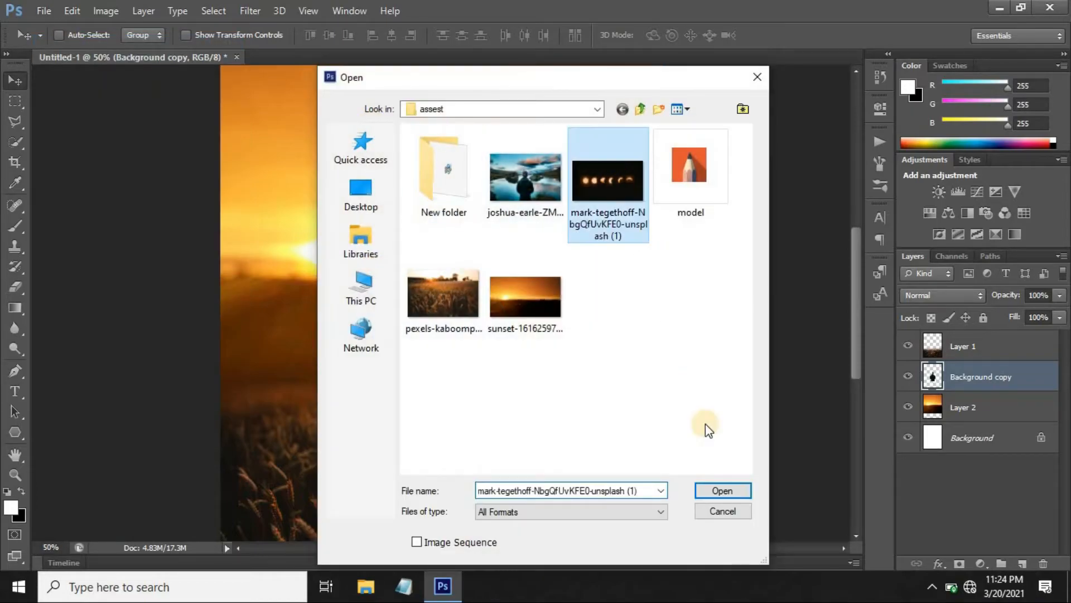
click(717, 490)
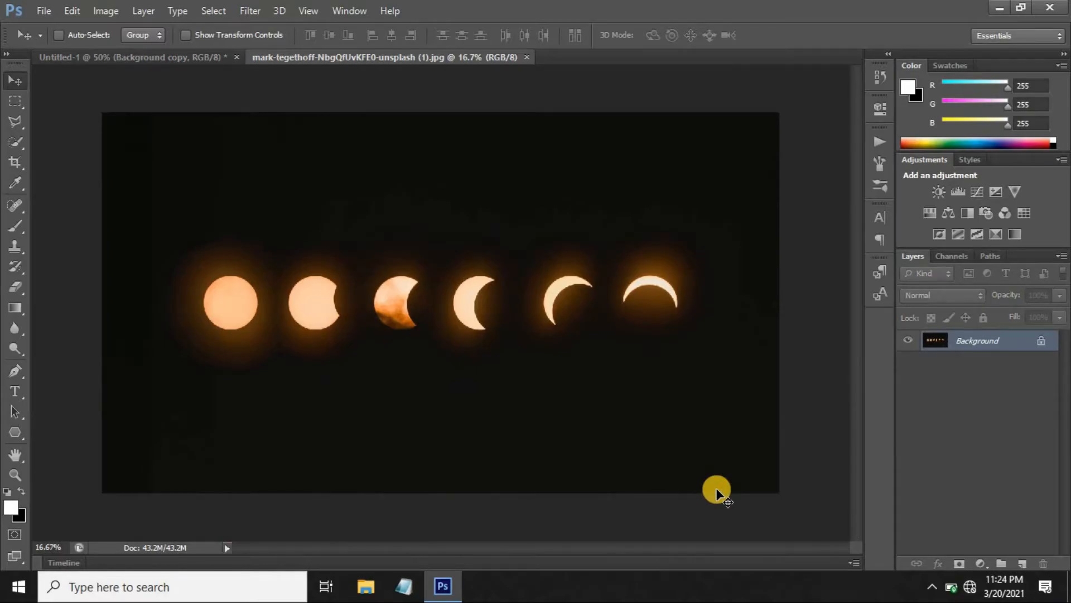
Bring the eclipse image into the composite and place its layer at the top of the layer stack.
drag(242, 251, 483, 166)
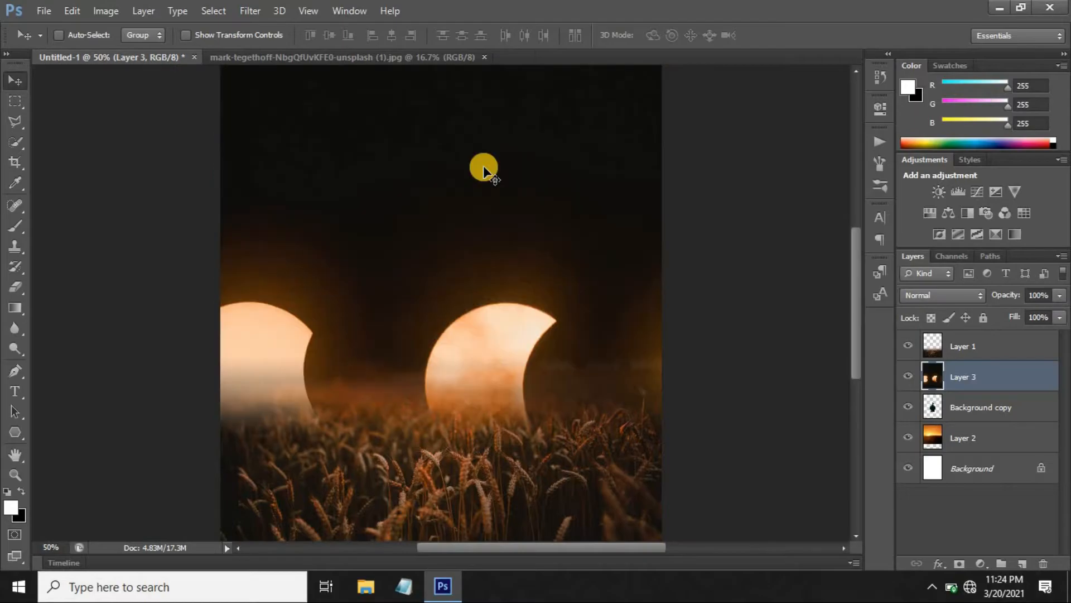
drag(964, 377, 966, 342)
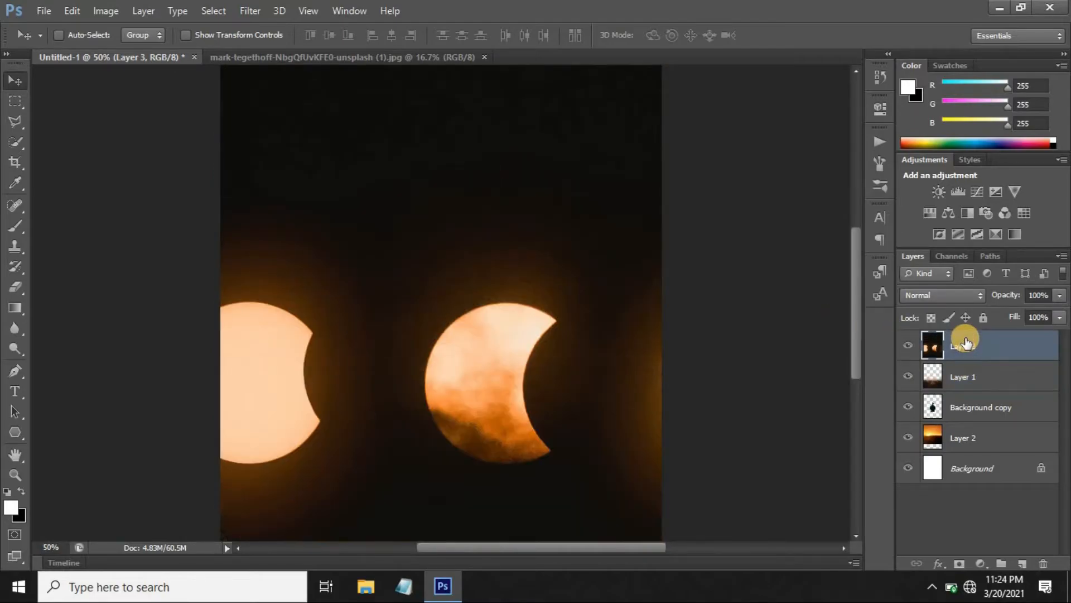
Scale the eclipse layer down proportionally to about 16% and move it over the page's upper part.
key(ctrl+minus)
key(ctrl+t)
key(ctrl+minus)
key(ctrl+minus)
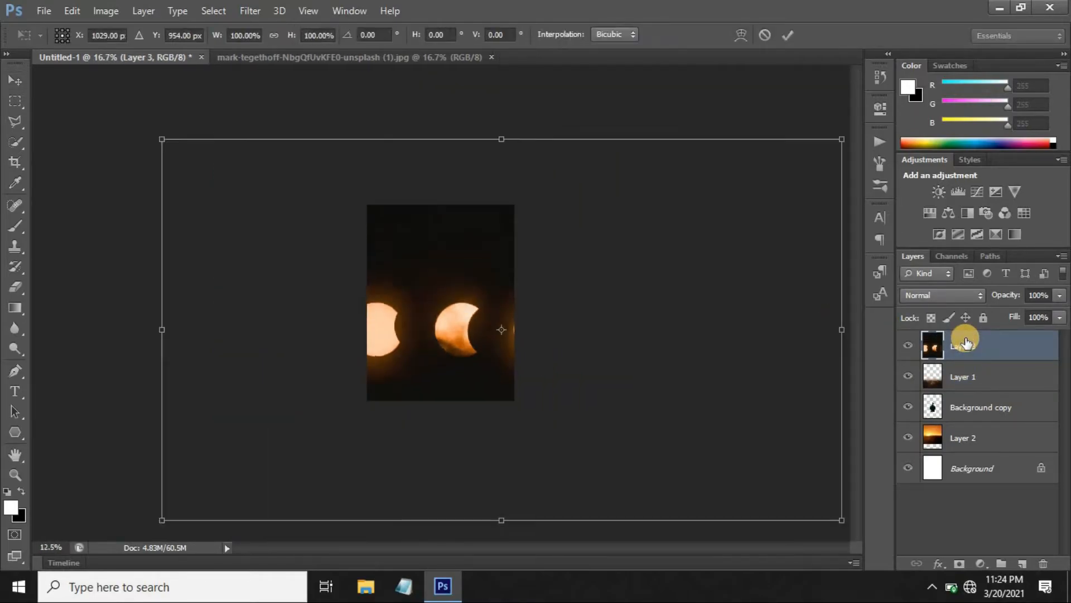
drag(744, 465, 527, 370)
key(ctrl+z)
drag(736, 462, 551, 364)
drag(458, 336, 408, 286)
drag(516, 314, 495, 304)
Rotate the eclipse layer 90° clockwise and position it against the page's top edge above the man's head.
right_click(474, 267)
click(535, 463)
drag(473, 330, 466, 312)
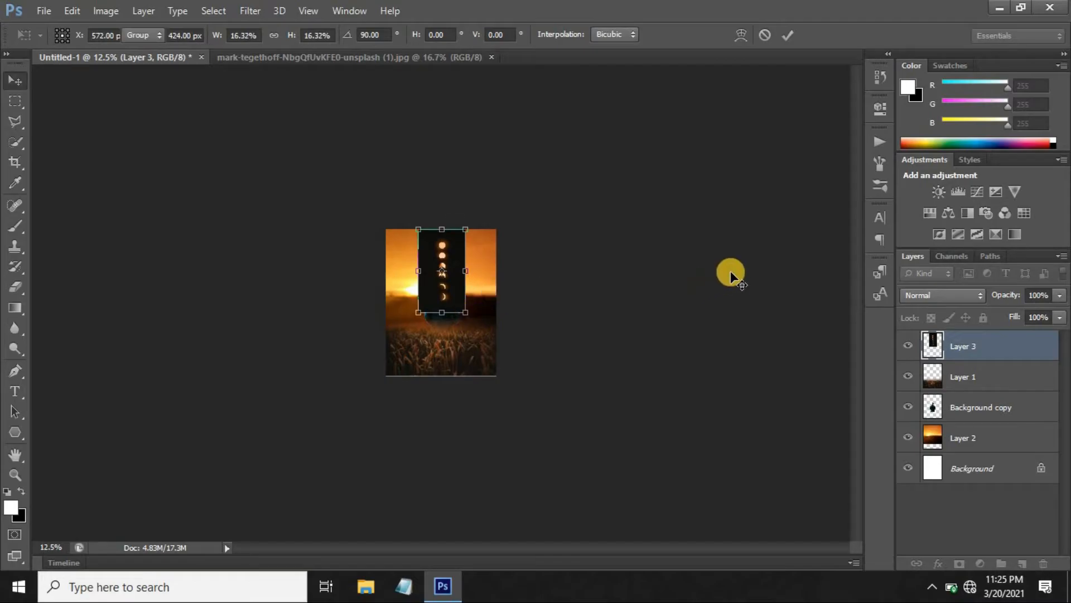
key(Return)
Apply the eclipse layer's transform and set its blend mode to Lighten.
key(ctrl+0)
key(shift+alt+s)
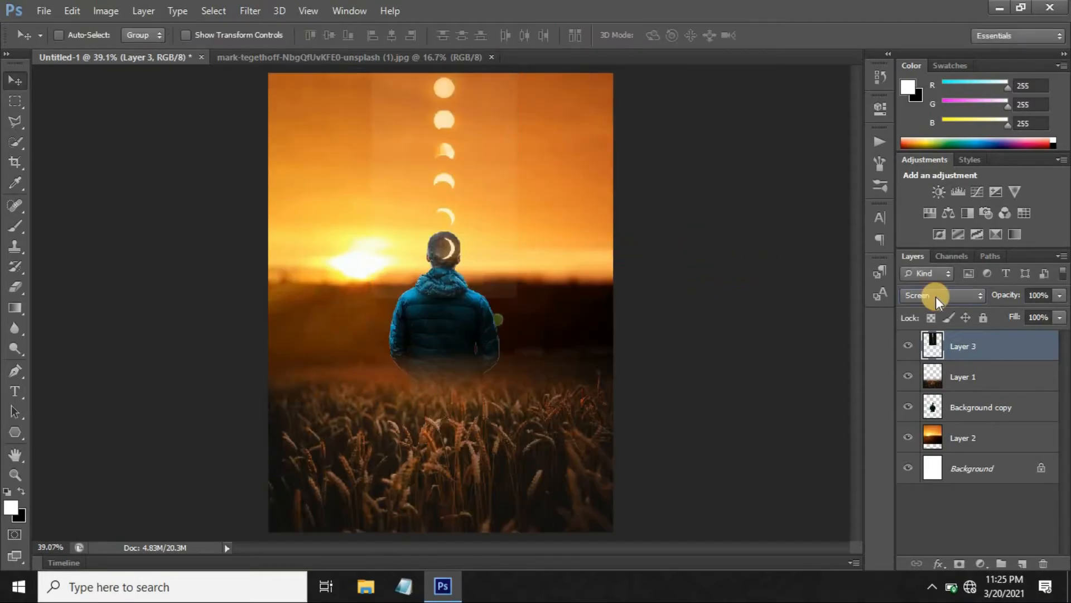
click(936, 297)
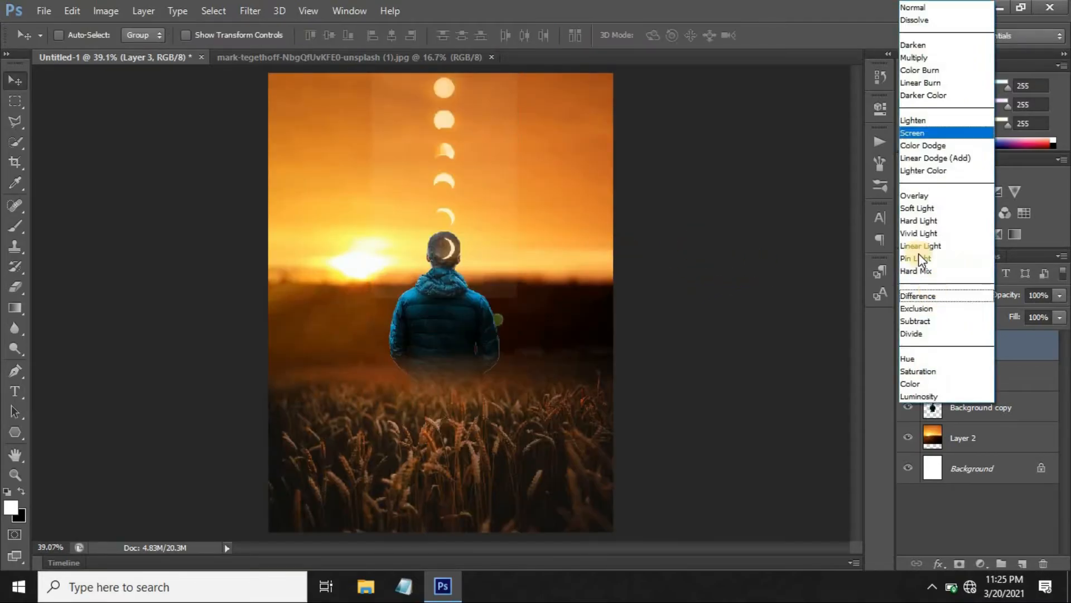
click(908, 120)
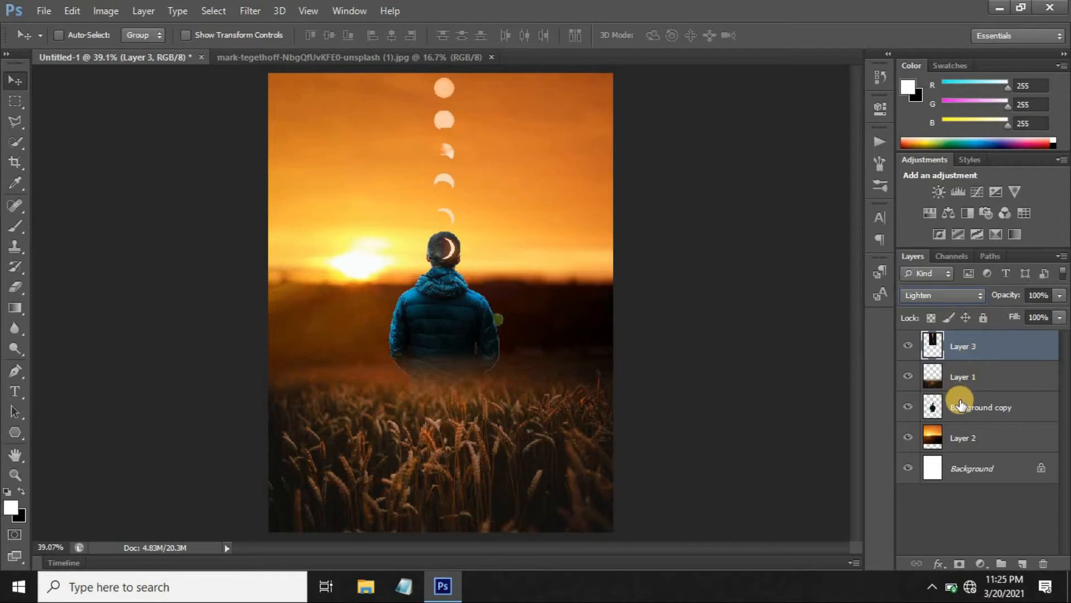
Scale the eclipse layer down proportionally and position it so the lowest crescent sits just above the man's head.
key(ctrl+t)
key(ctrl+minus)
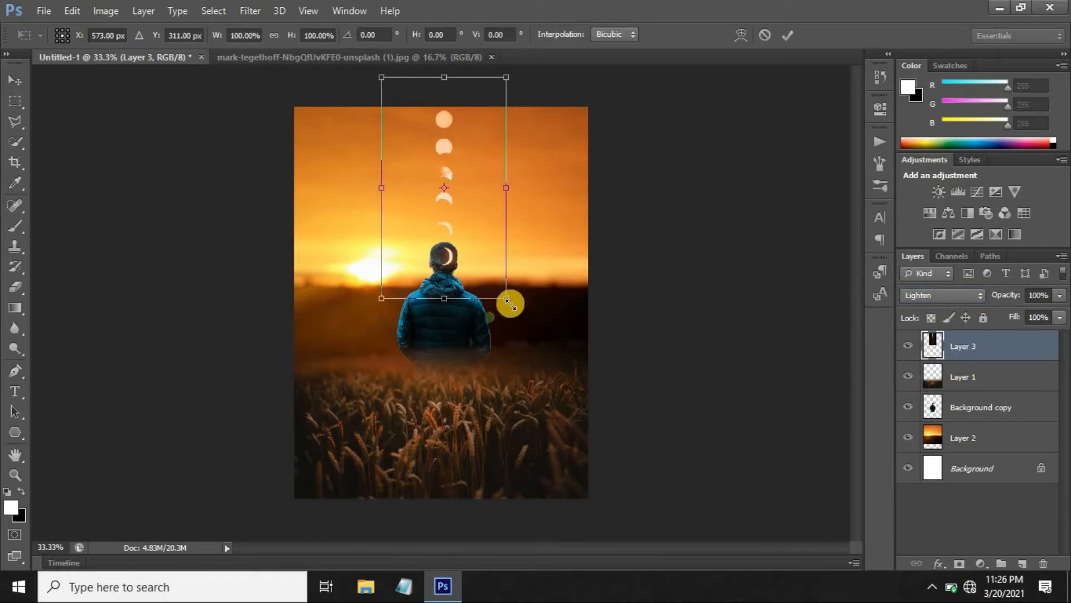
drag(509, 303, 483, 278)
drag(452, 242, 448, 234)
key(Return)
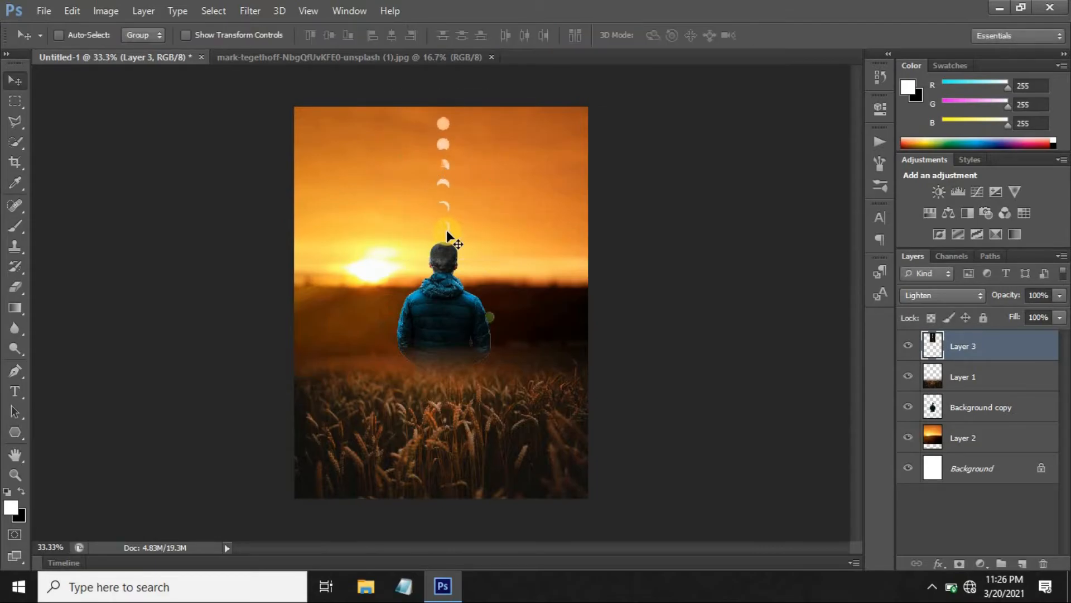
scroll(449, 231, up, 1)
drag(444, 221, 444, 221)
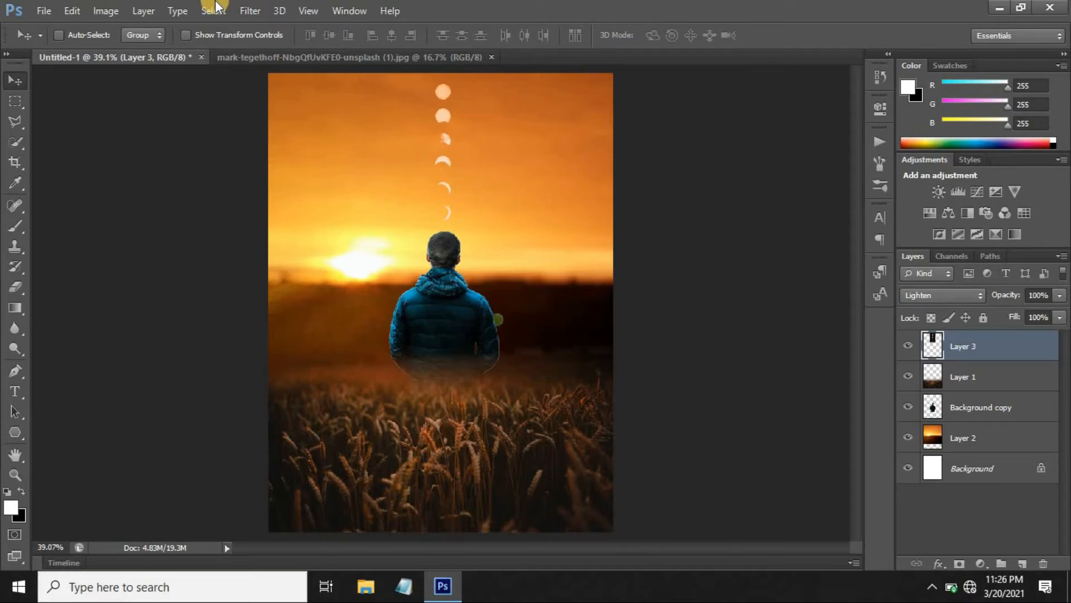
Apply Brightness/Contrast to the eclipse layer with brightness 39 and contrast 28.
click(103, 8)
mouse_move(138, 51)
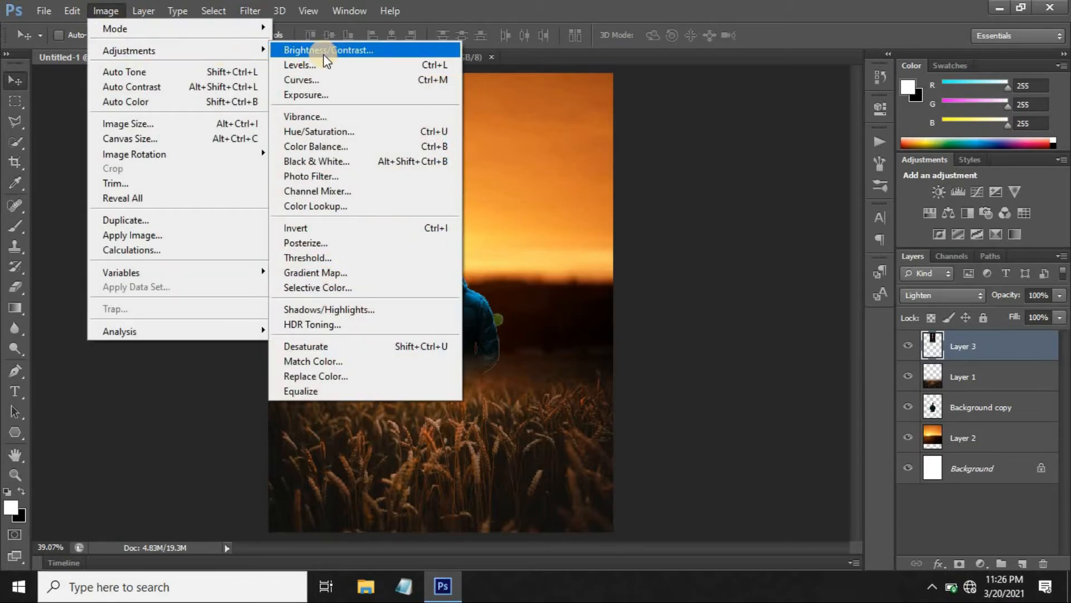
click(313, 53)
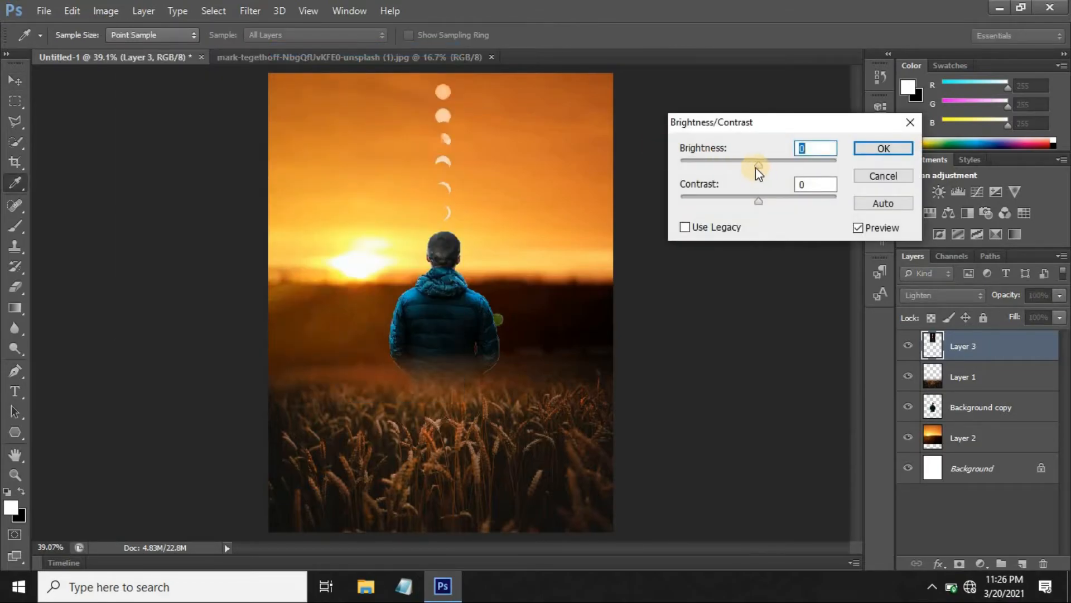
drag(769, 174, 766, 201)
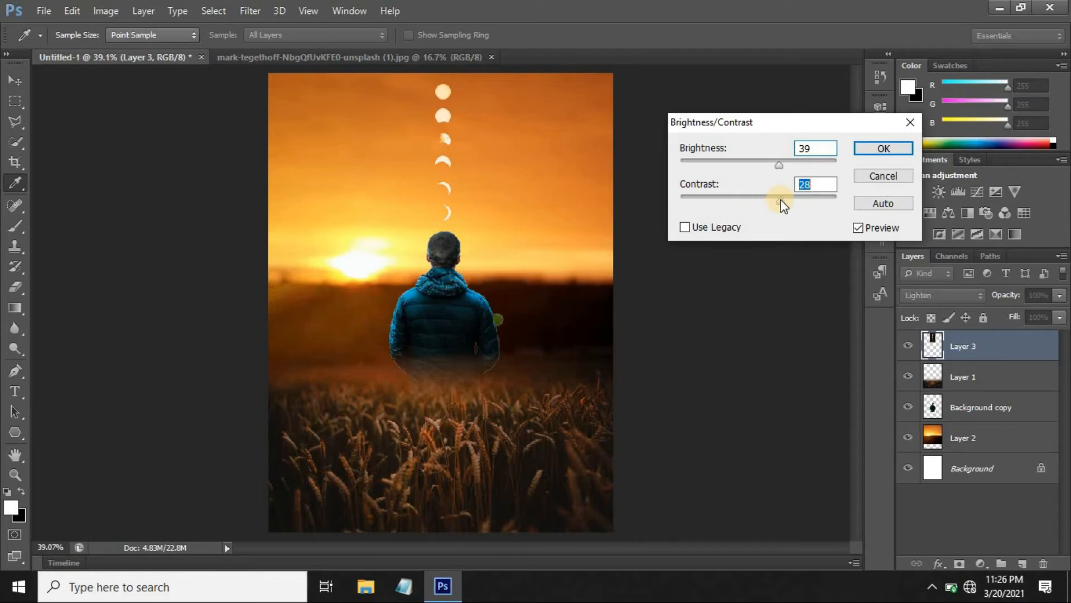
drag(781, 199, 780, 201)
click(876, 153)
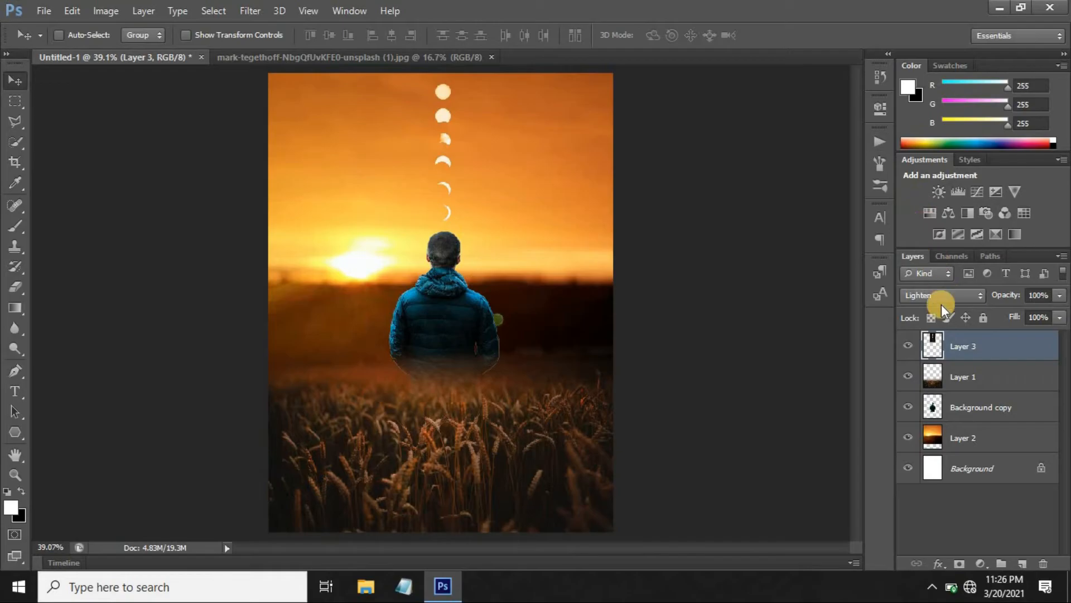
Add a new layer directly above the man's cutout and sample a light cream foreground colour of RGB 255, 240, 213.
click(956, 408)
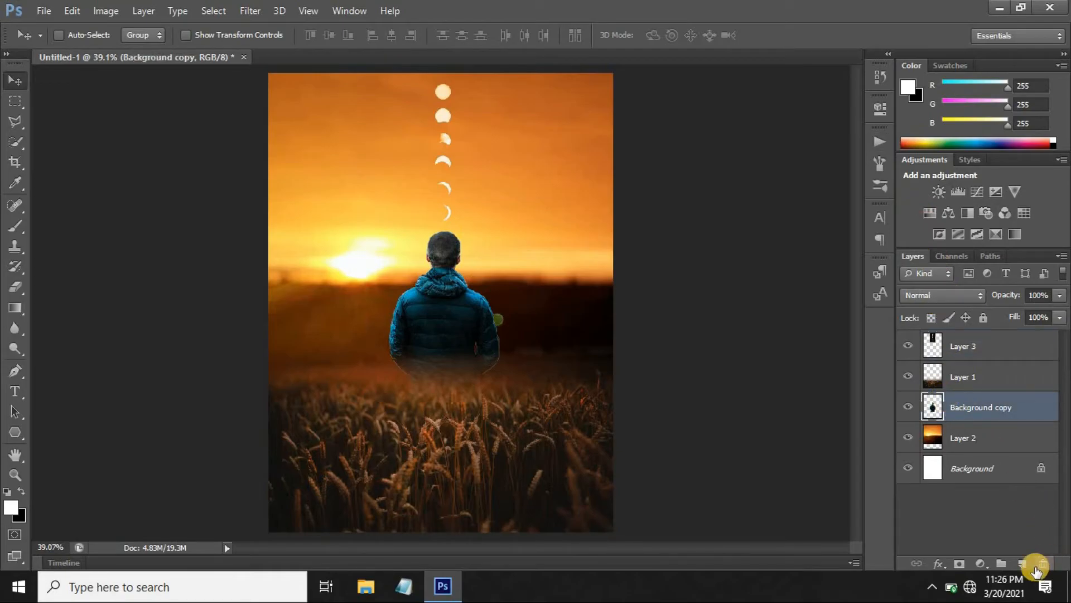
click(1026, 565)
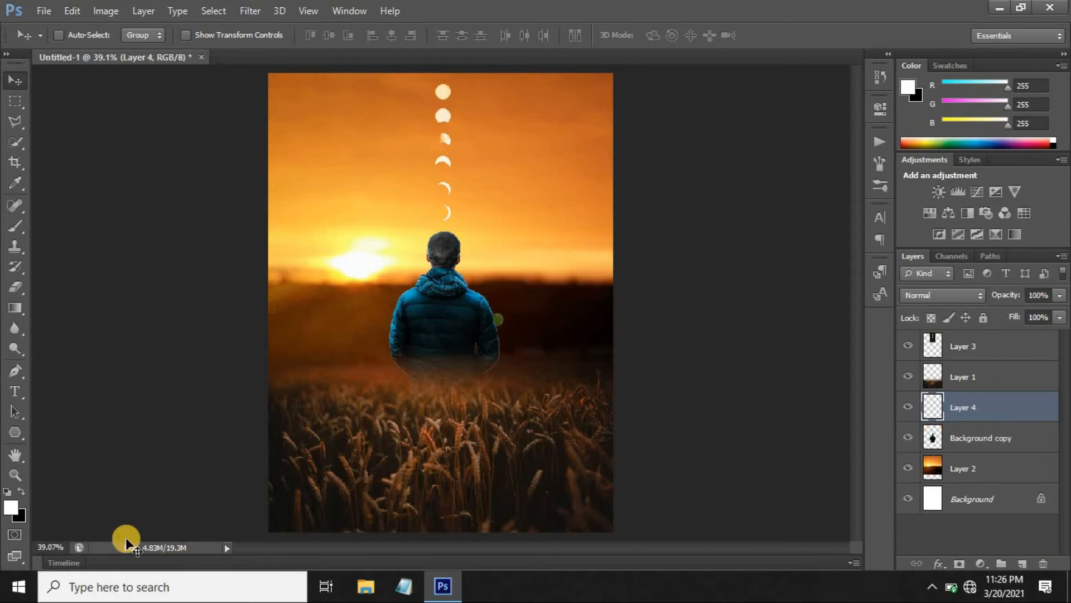
click(6, 331)
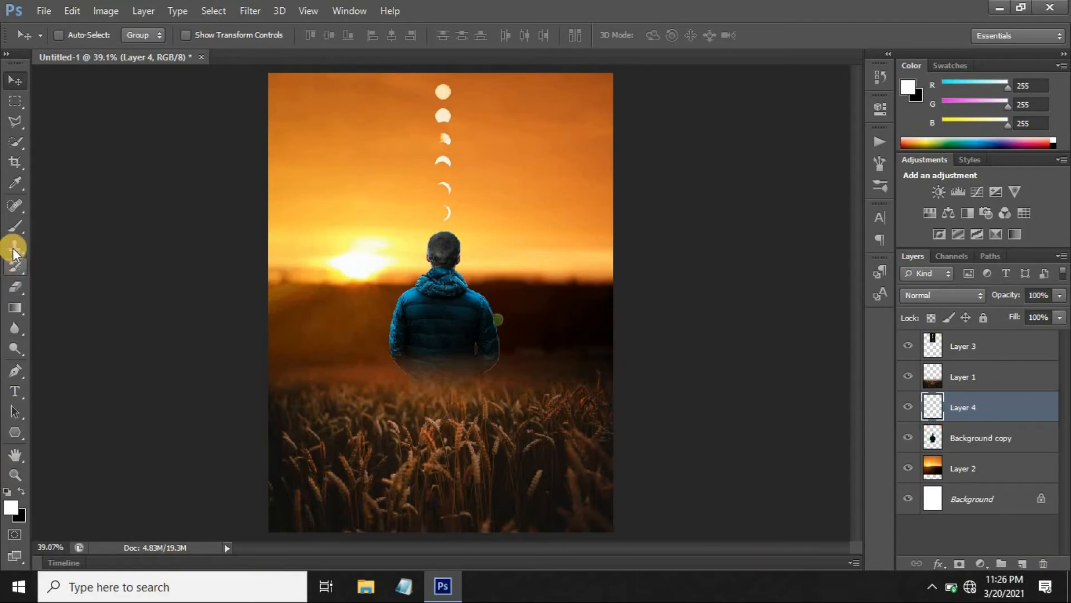
click(17, 188)
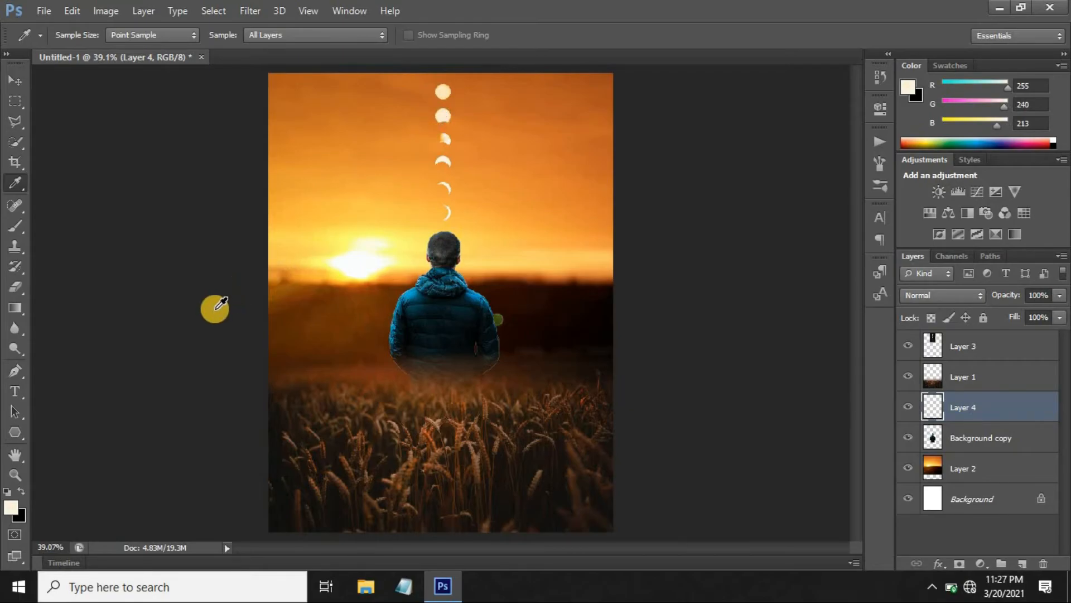
Paint one soft 714 px cream brush dab over the man's back and move the glow slightly down.
click(16, 226)
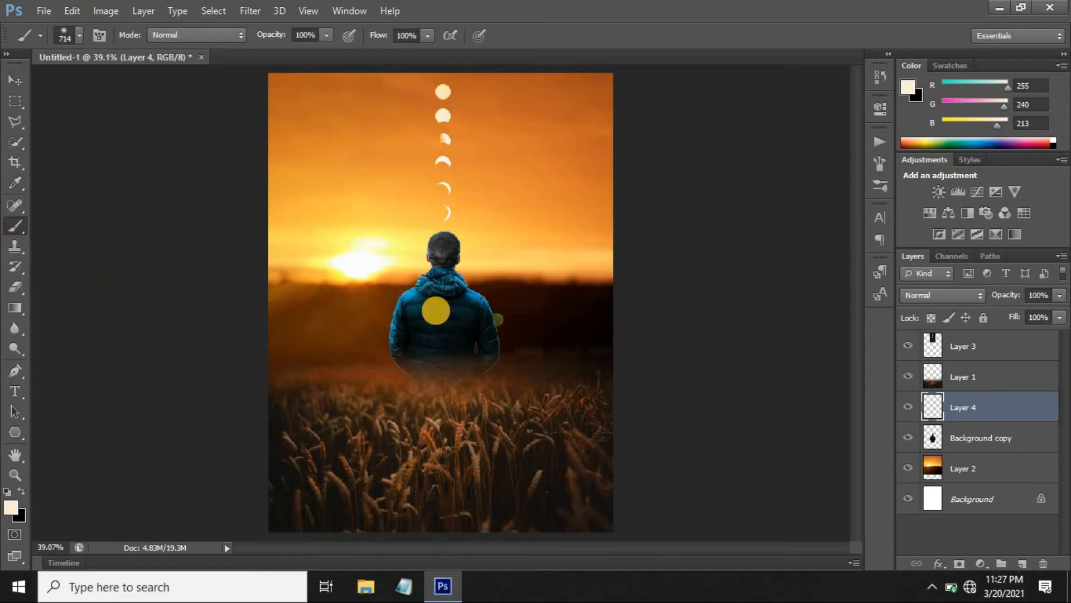
click(437, 311)
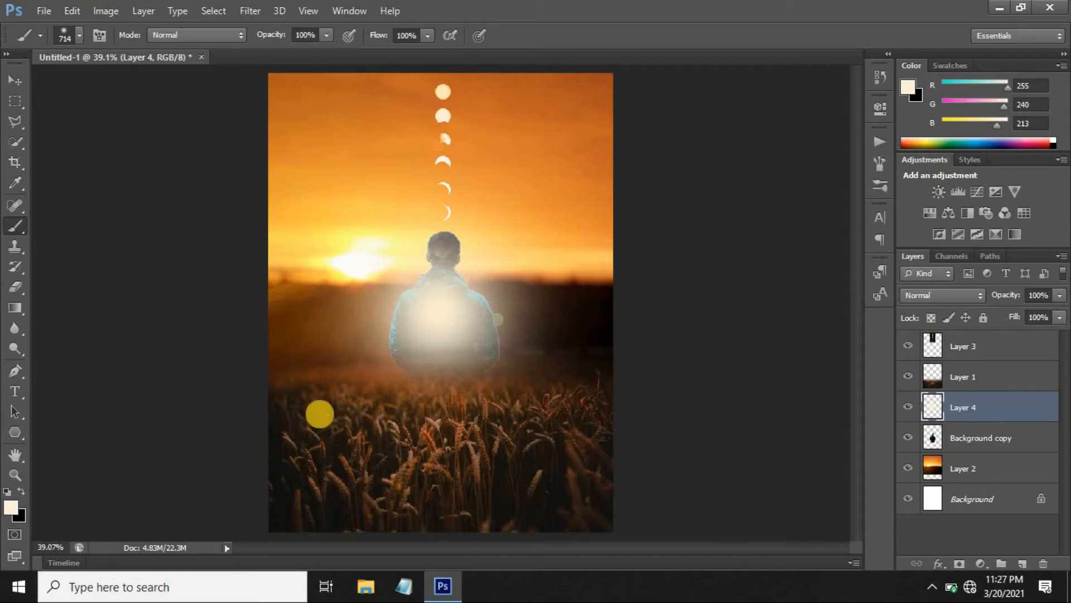
click(15, 80)
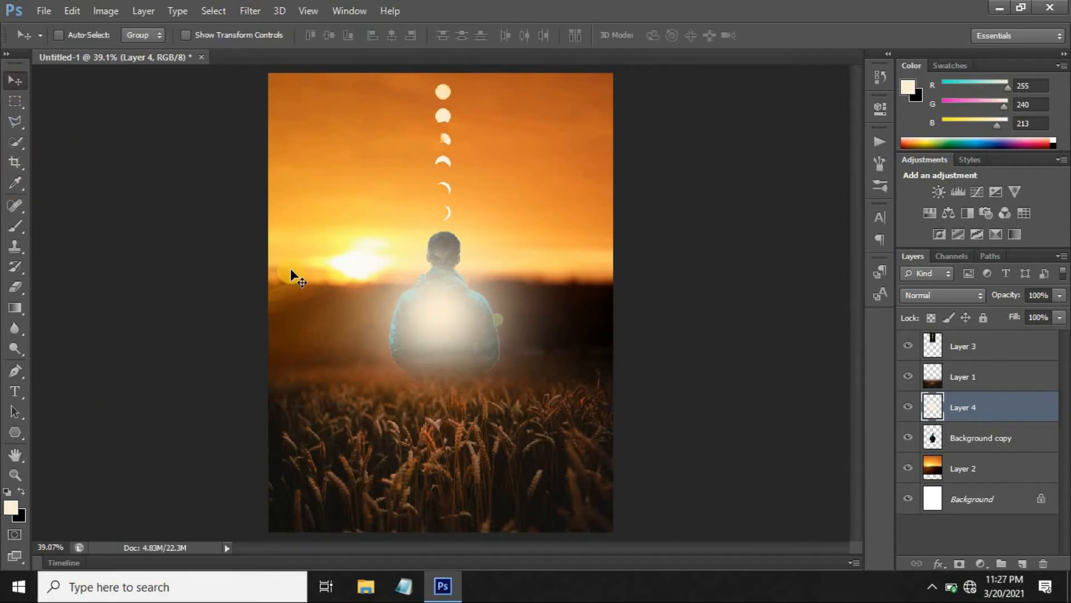
mouse_move(457, 322)
mouse_down()
mouse_move(459, 306)
mouse_move(462, 351)
mouse_move(465, 336)
mouse_up()
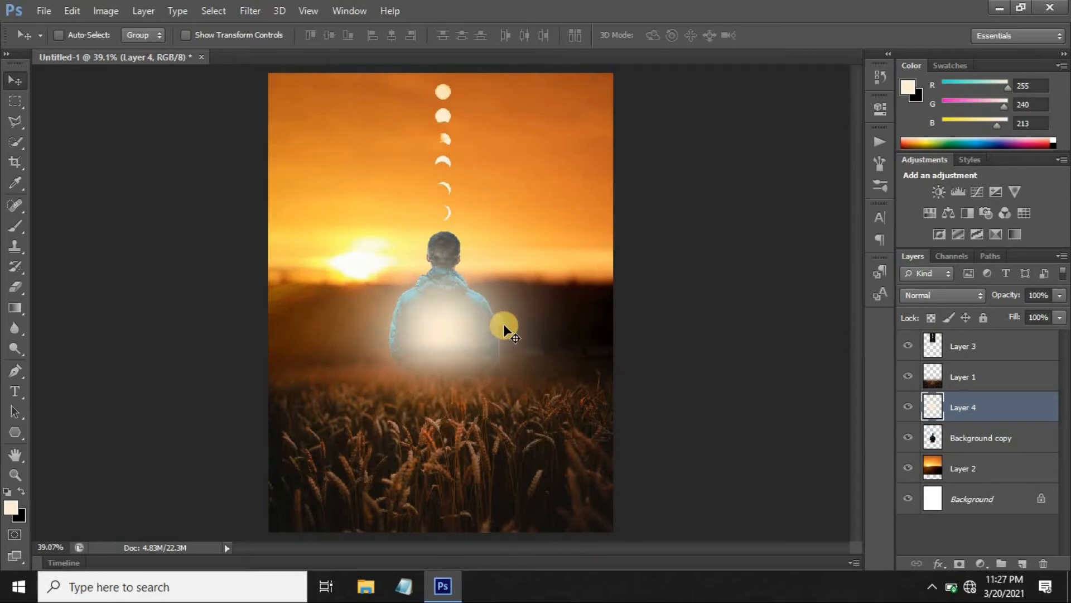
Scale the cream glow layer up proportionally from its centre to about 115%.
key(ctrl+t)
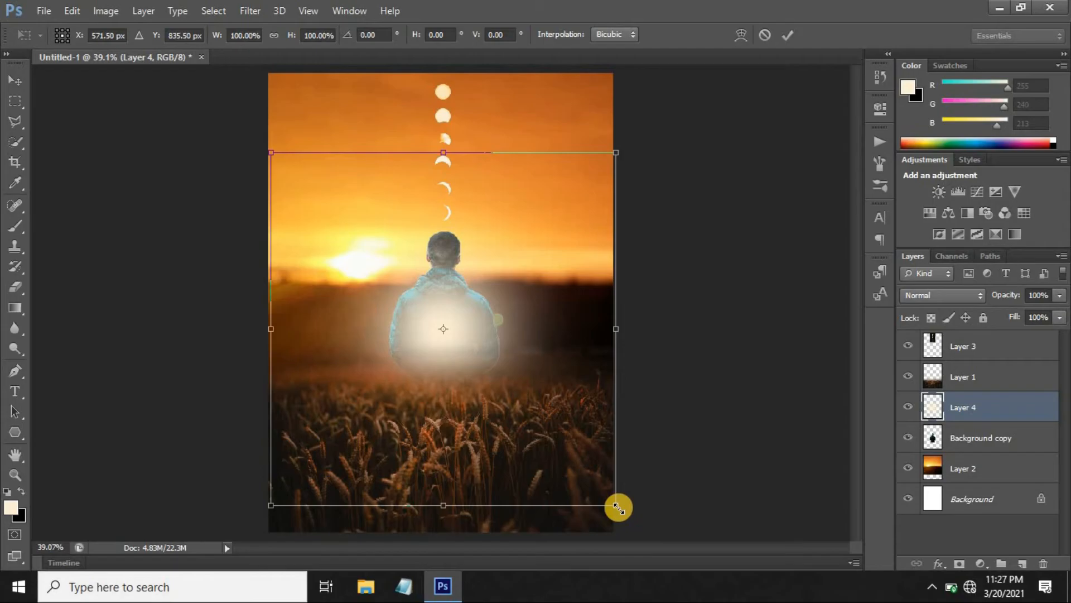
drag(619, 508, 652, 527)
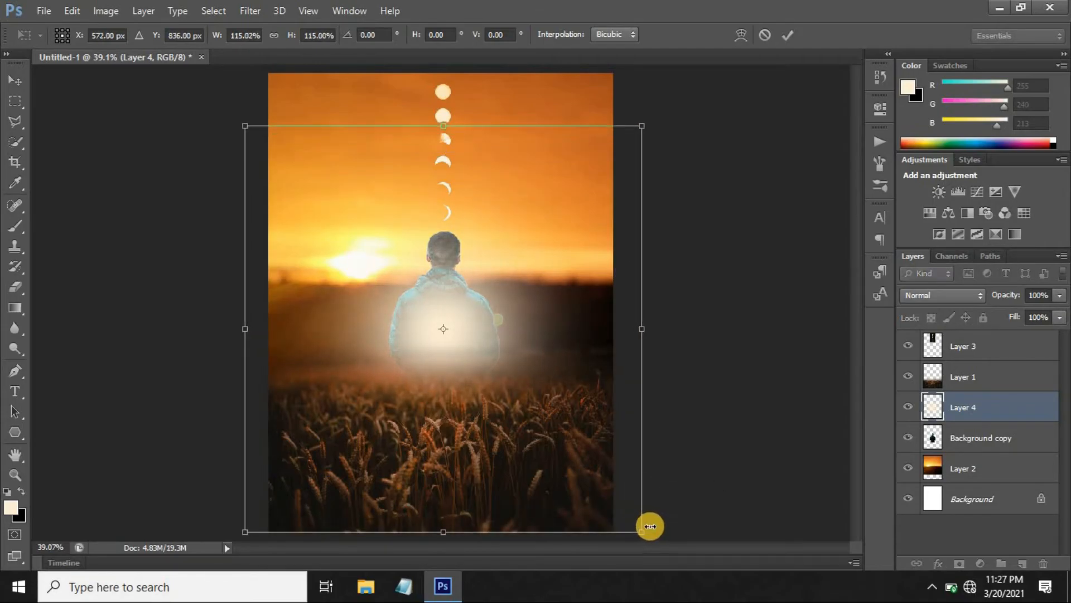
key(Return)
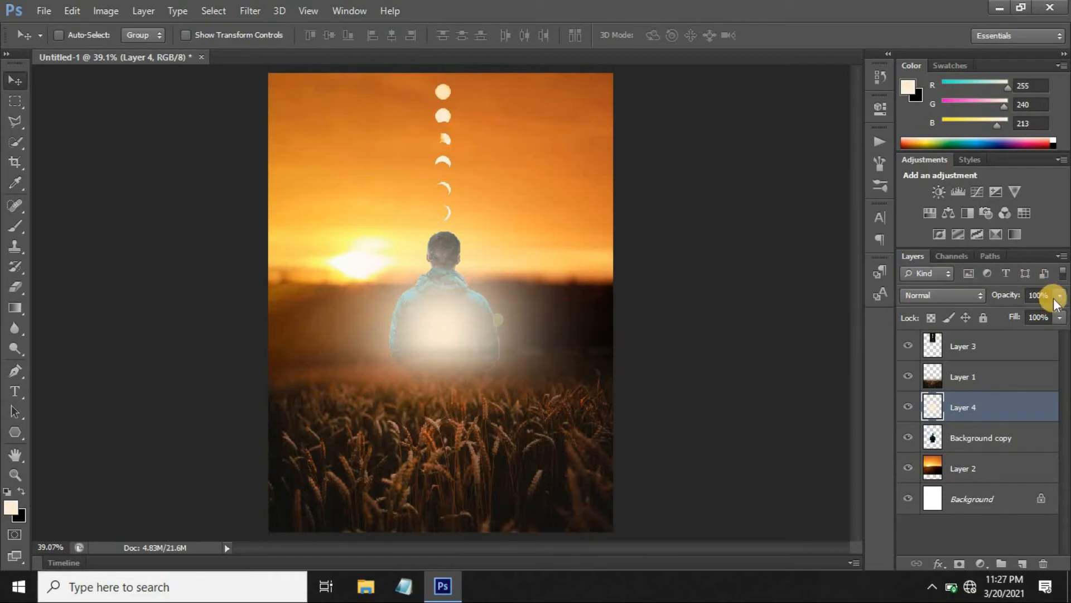
Set the cream glow layer's opacity to 45%.
click(1033, 296)
text(45)
click(502, 370)
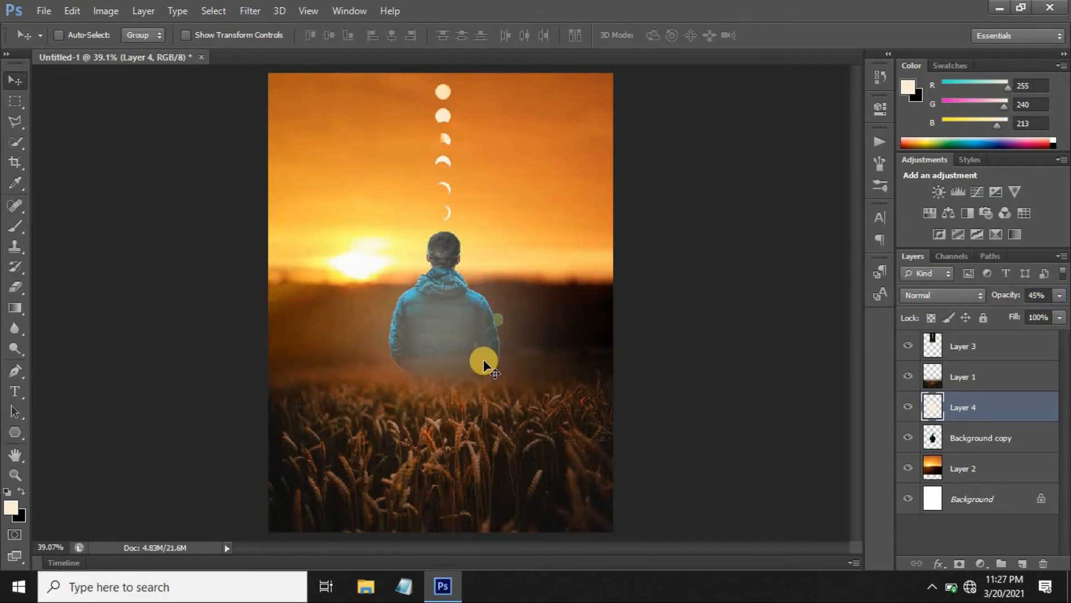
Move the cream glow slightly higher over the man's back and nudge the man's cutout layer.
mouse_move(461, 349)
mouse_down()
mouse_move(446, 333)
mouse_move(445, 355)
mouse_move(447, 329)
mouse_up()
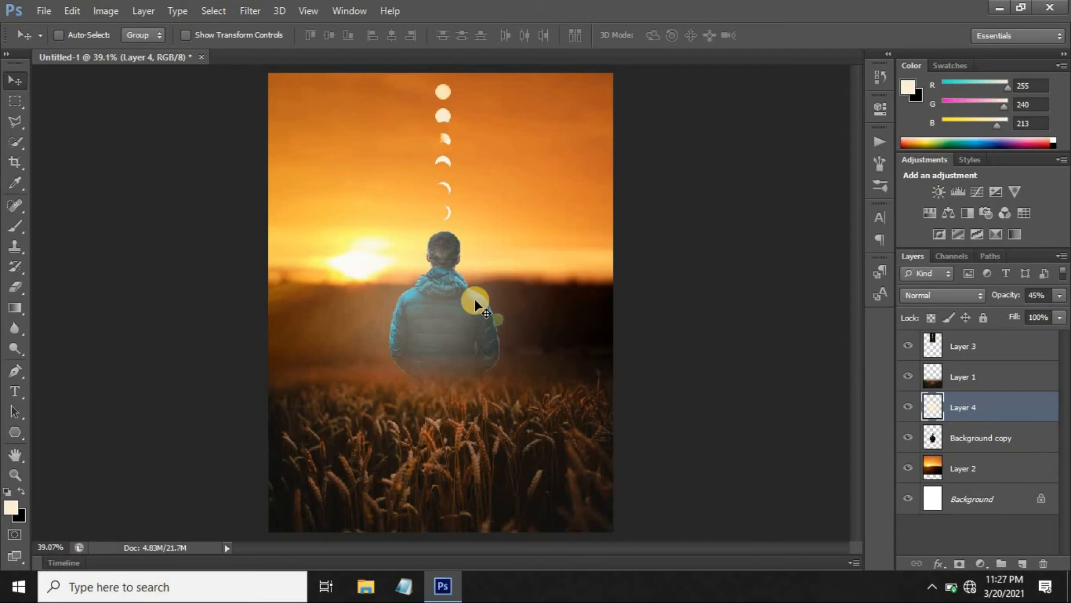
click(980, 437)
drag(471, 336, 468, 336)
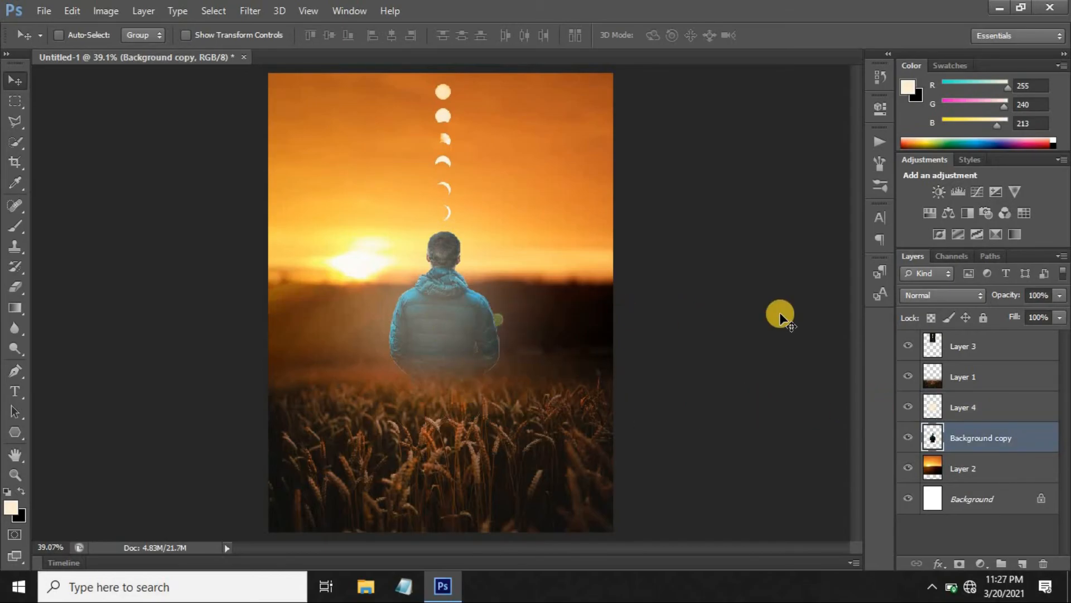
Add a new layer above the eclipse layer and set the foreground colour to white (ffffff) for the Brush.
click(953, 340)
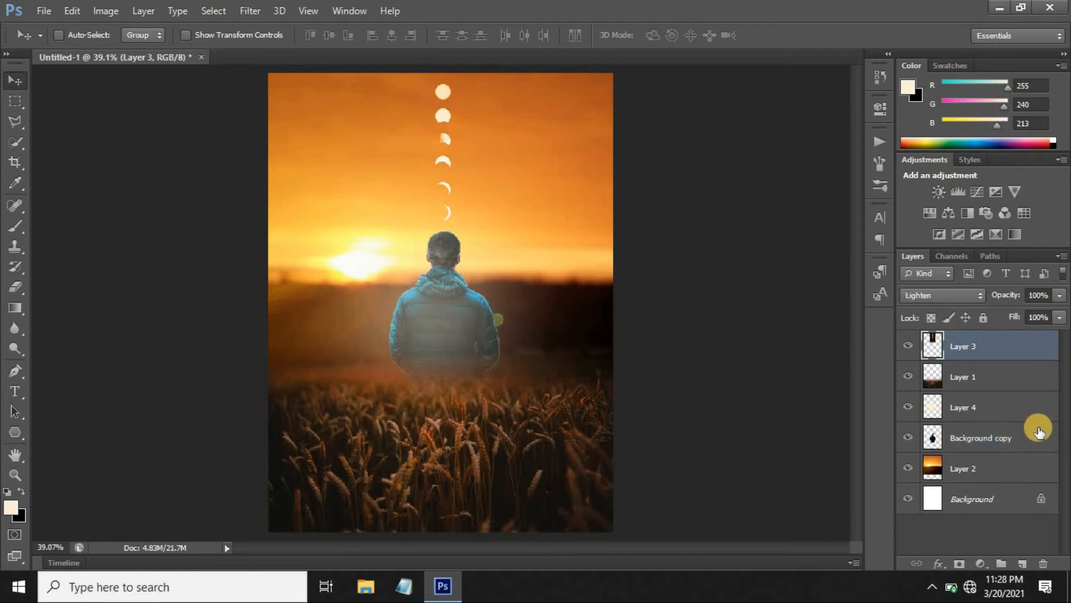
click(1023, 565)
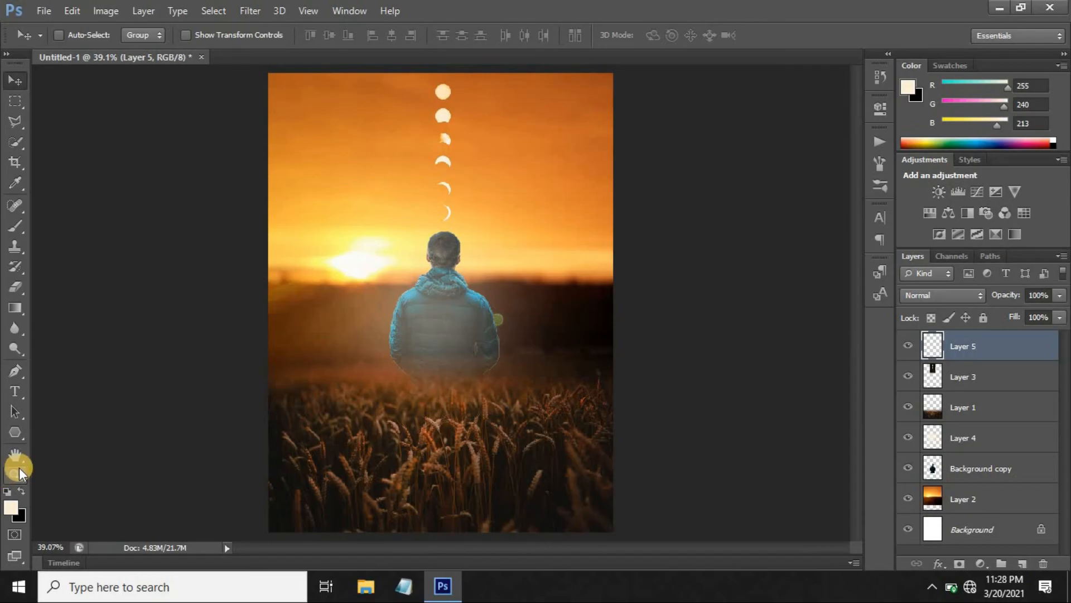
click(16, 227)
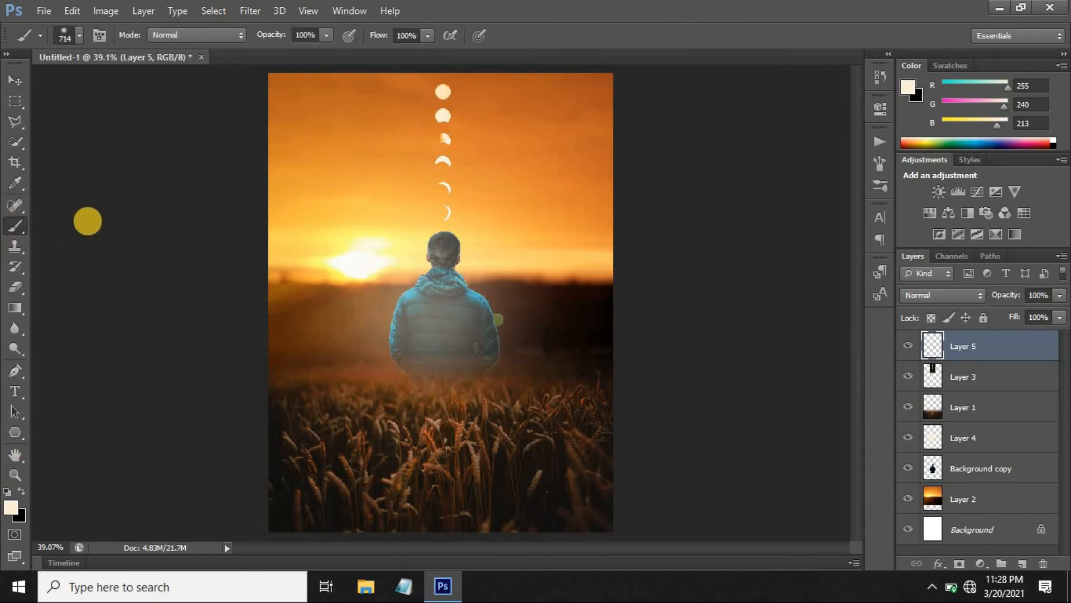
click(10, 509)
drag(566, 149, 514, 117)
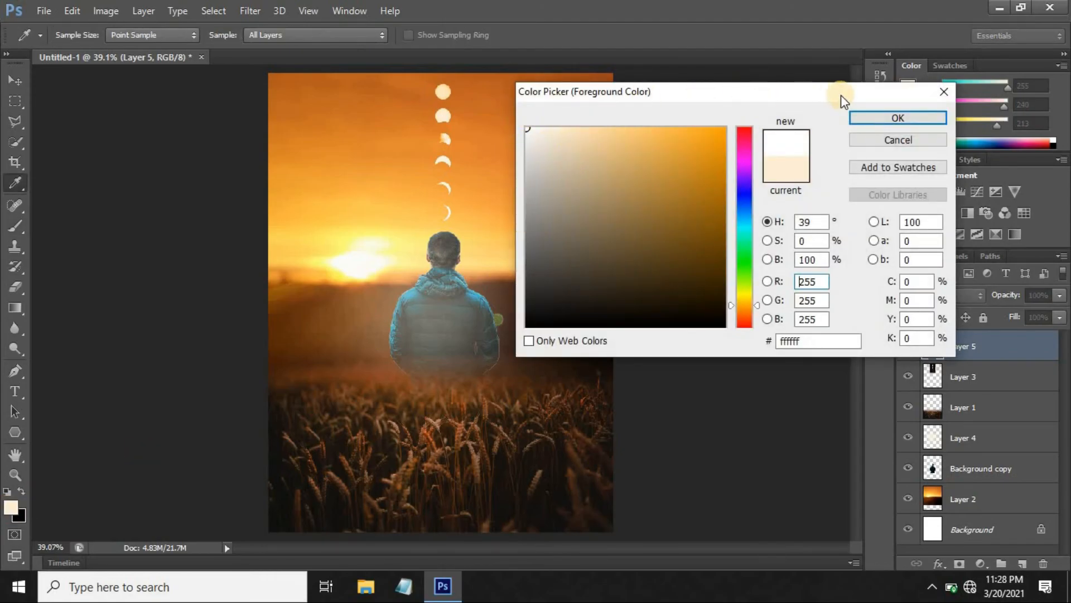
click(867, 120)
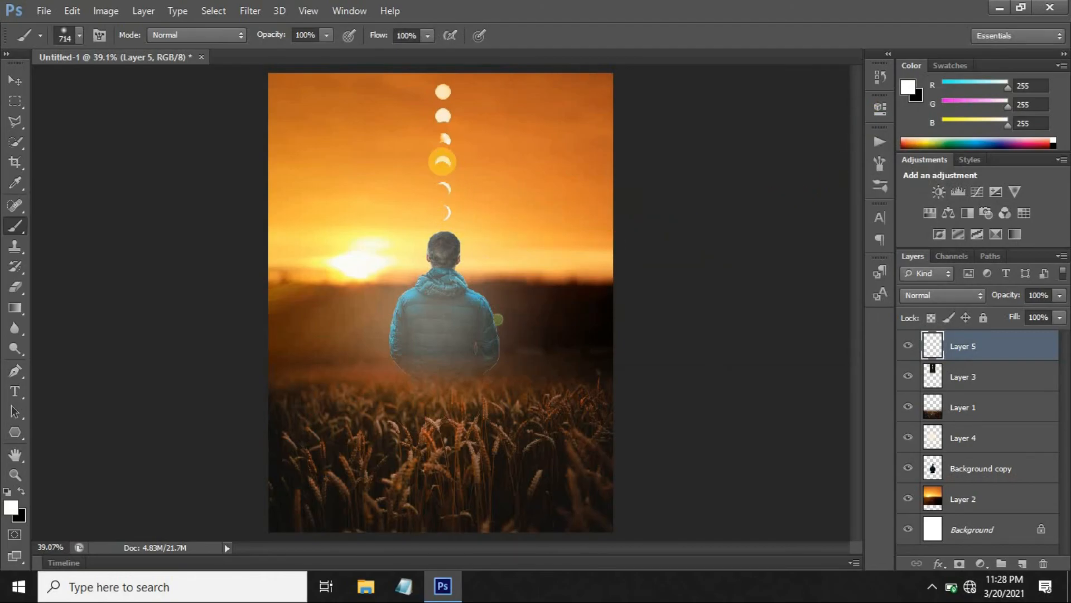
Paint one soft 714 px white dab over the eclipse phases and set its layer's blend mode to Dissolve.
click(442, 162)
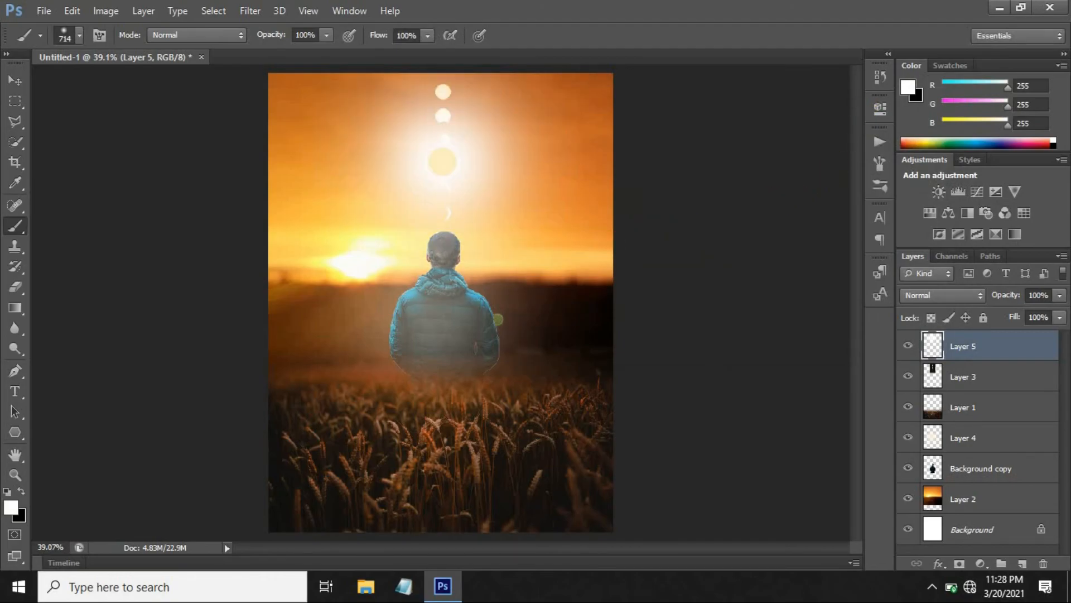
click(9, 83)
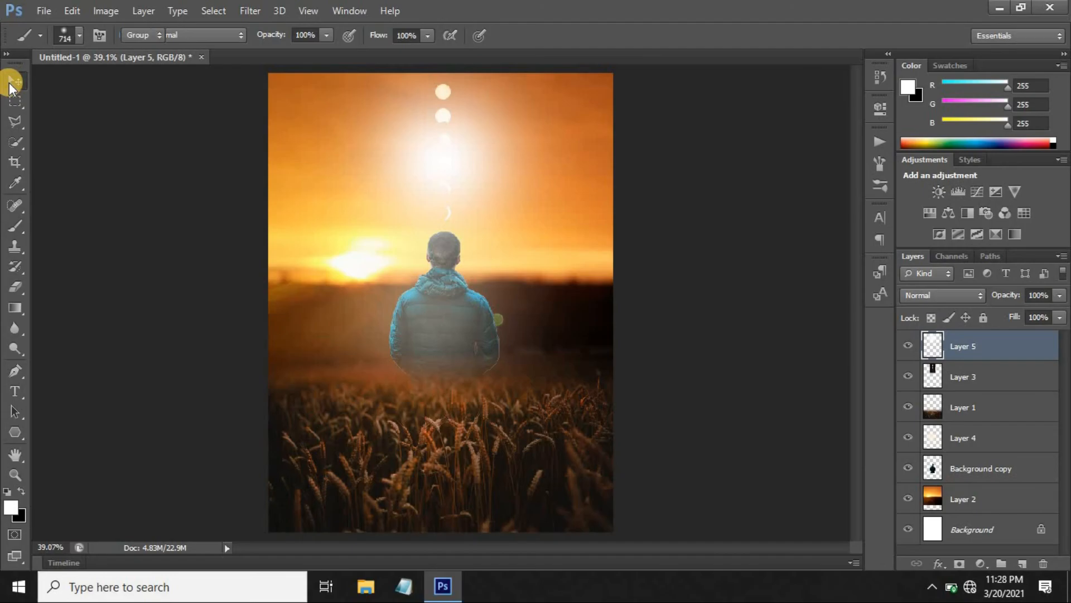
click(915, 298)
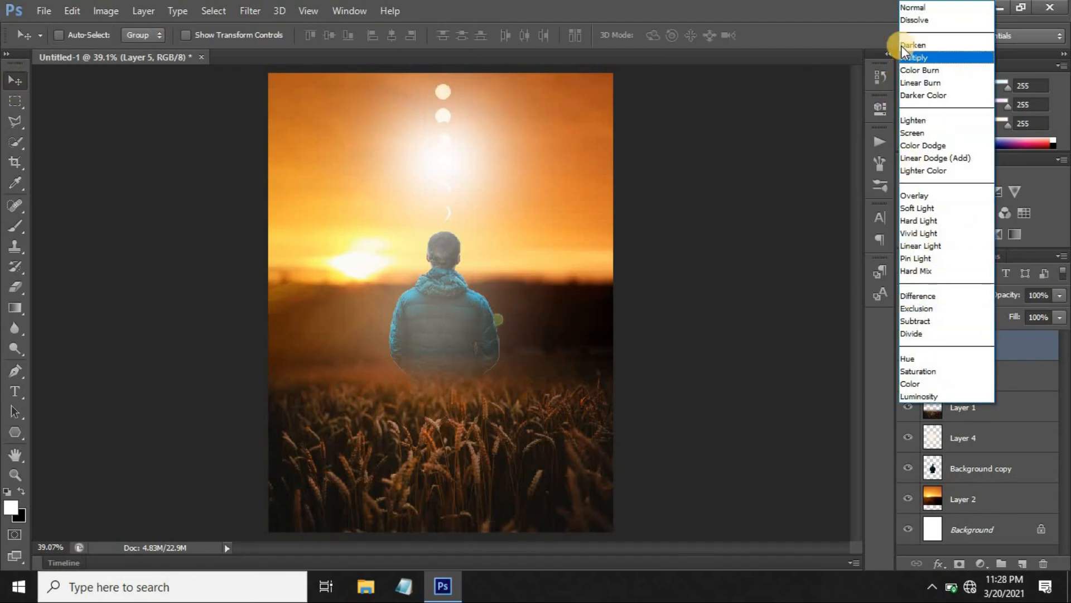
click(910, 22)
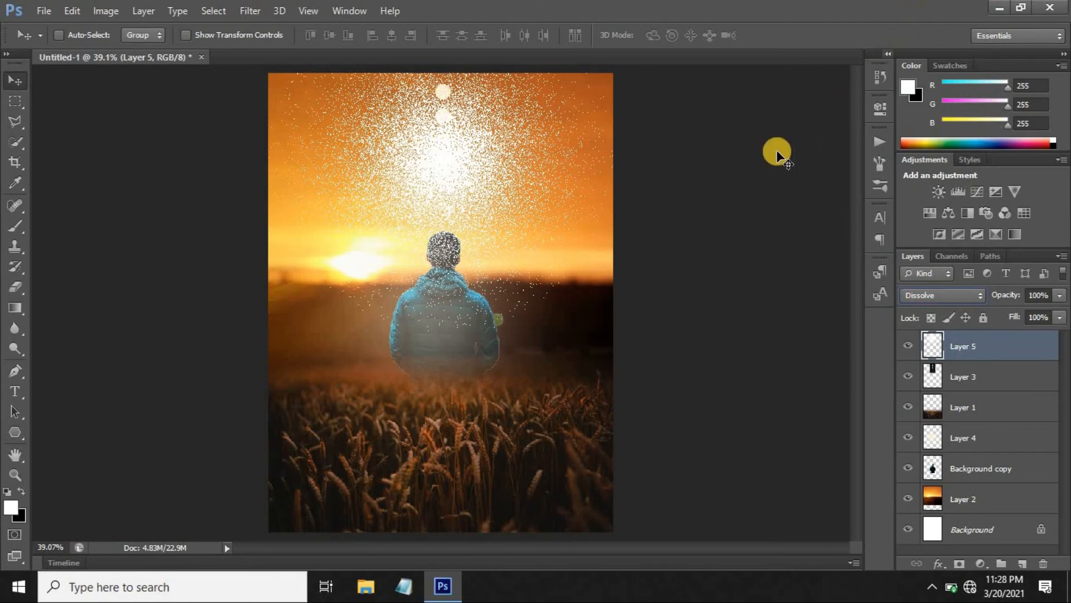
Add a mask to the white speckle layer and thin the speckles around the eclipse phases with a 250 px eraser at 70% opacity.
key(ctrl+minus)
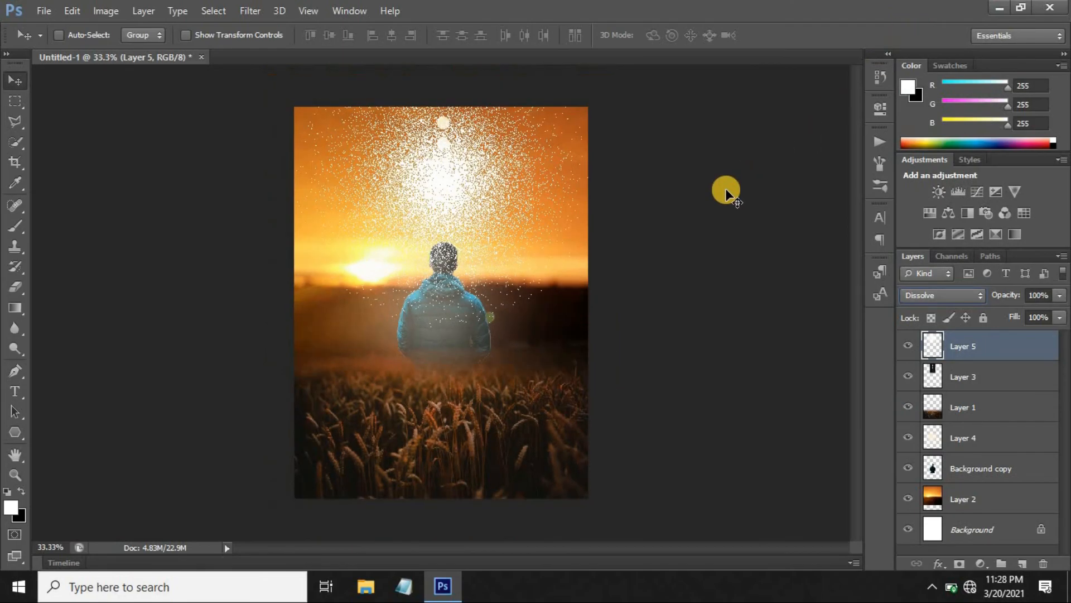
click(959, 563)
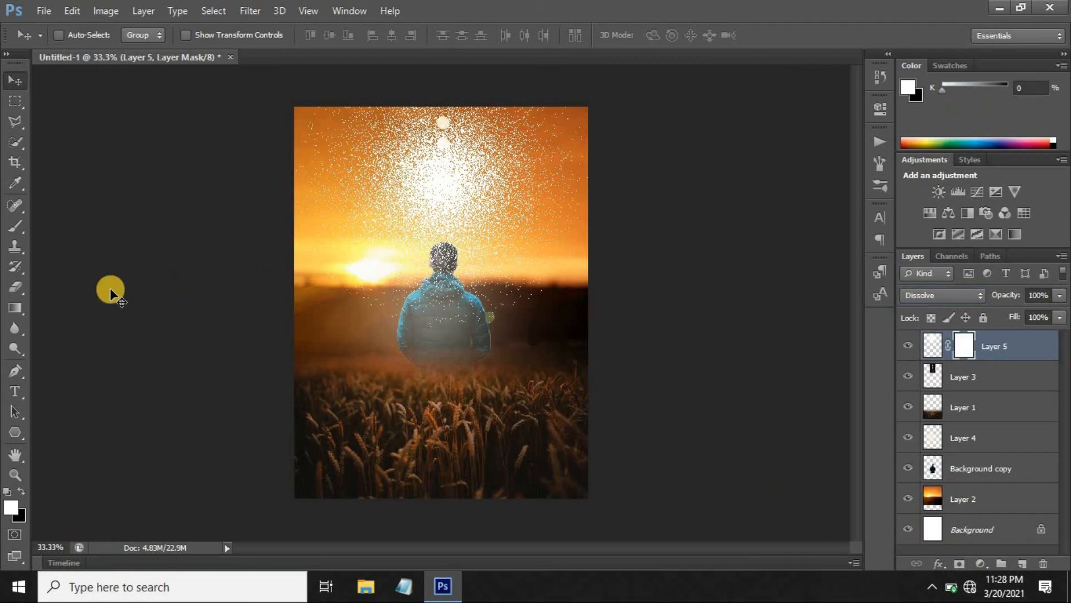
click(21, 286)
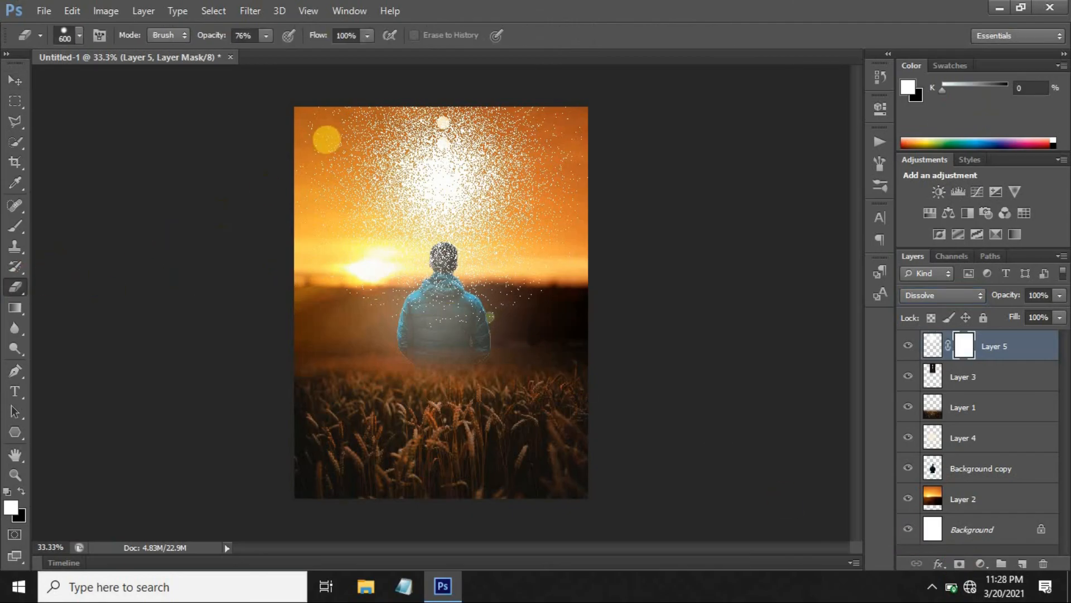
drag(249, 36, 229, 36)
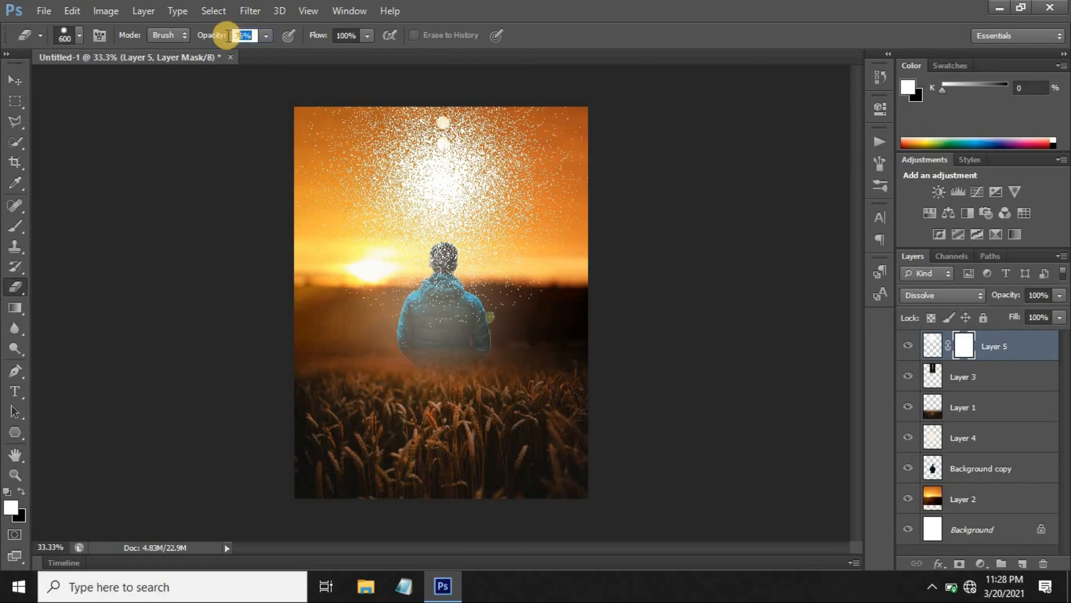
text(70)
key(Return)
key([)
key([)
key([)
key([)
mouse_move(425, 192)
mouse_down()
mouse_move(413, 169)
mouse_move(352, 144)
mouse_move(536, 241)
mouse_move(393, 204)
mouse_up()
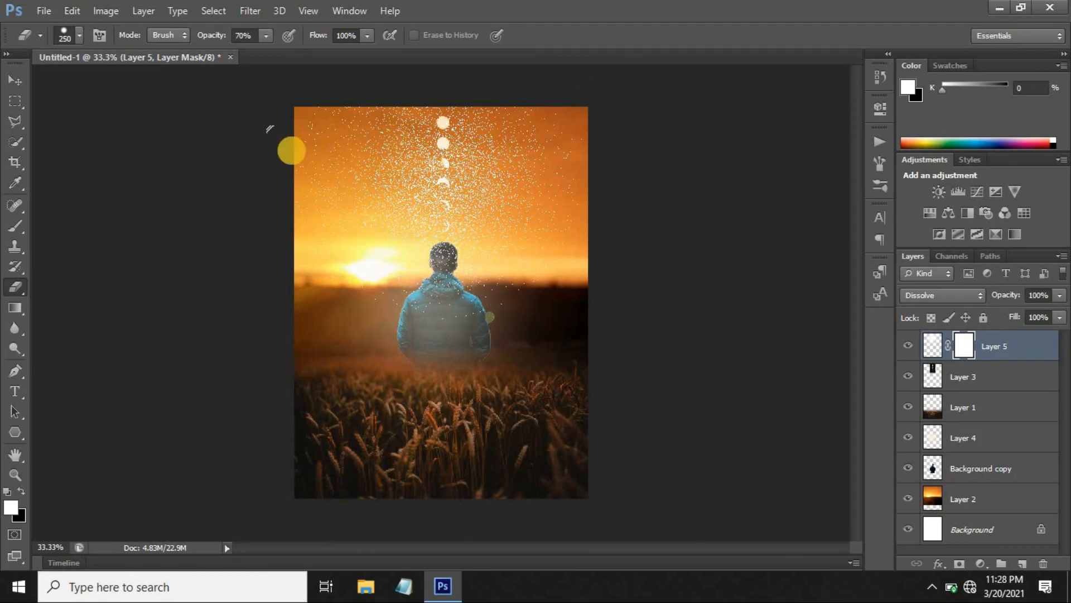
Raise the eraser opacity to 75% and thin the speckles further from the eclipse phases down to the man's head.
click(233, 35)
text(75)
key(Return)
drag(437, 144, 444, 271)
click(15, 80)
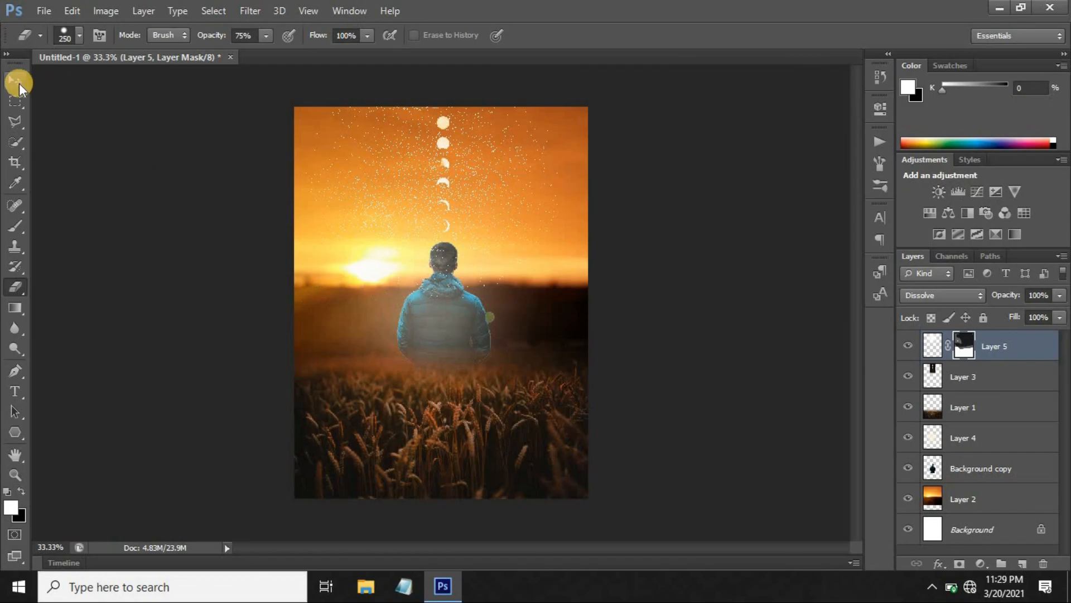